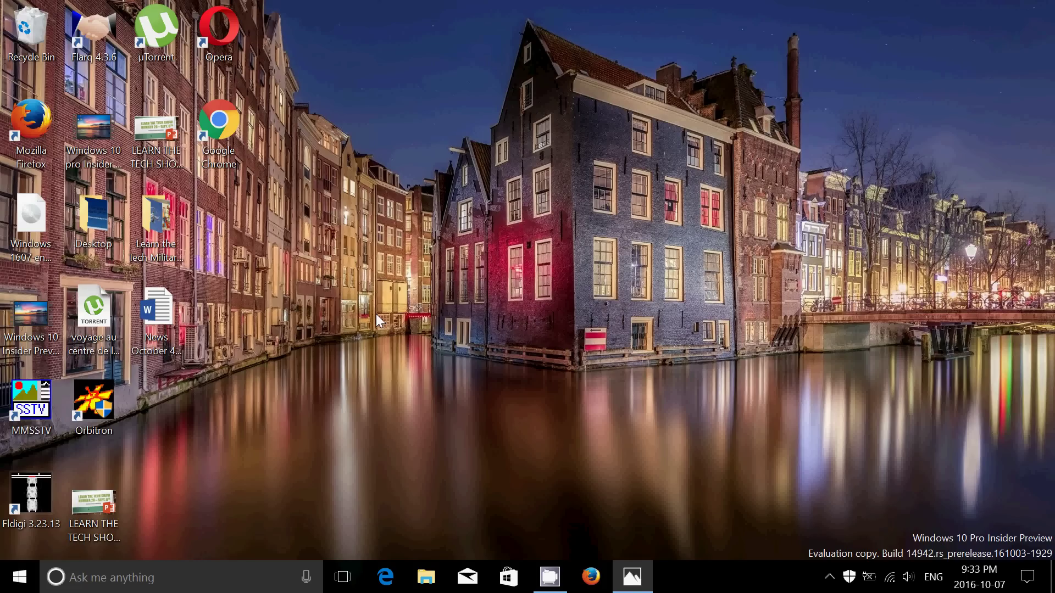
Step: Launch the web browser, close it, then launch it again
{"action": "left_click", "coordinate": [387, 576]}
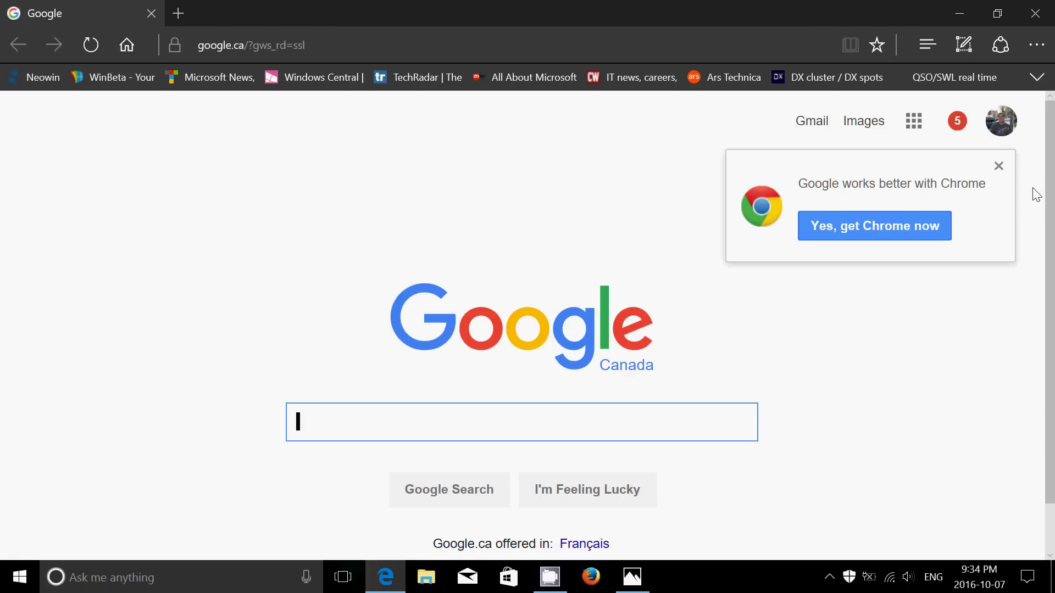
{"action": "left_click", "coordinate": [1035, 13]}
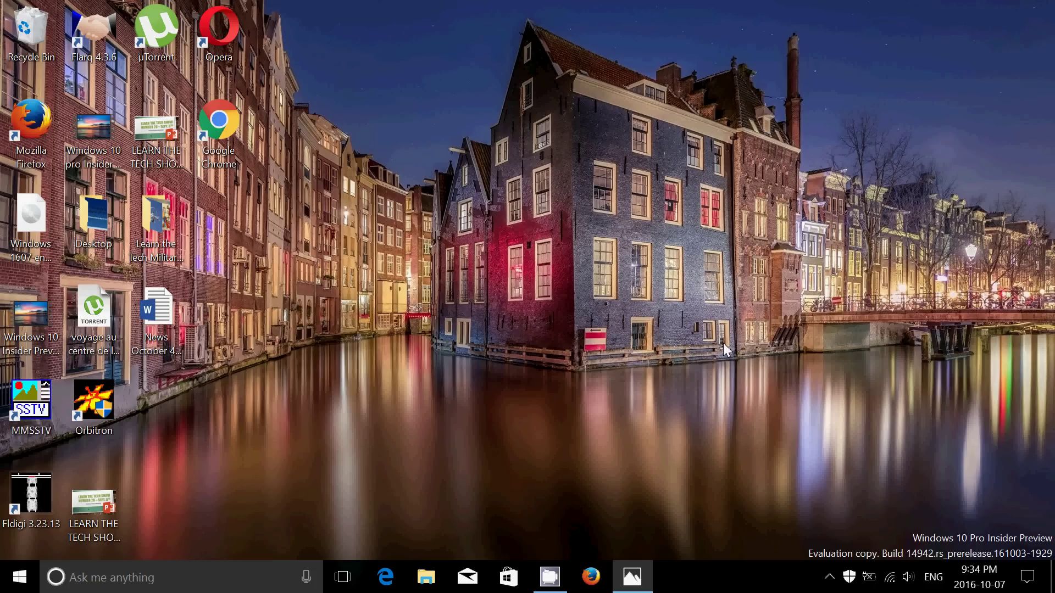
{"action": "left_click", "coordinate": [386, 576]}
Step: Scroll through the Start menu app list, then dismiss the Start menu
{"action": "left_click", "coordinate": [16, 583]}
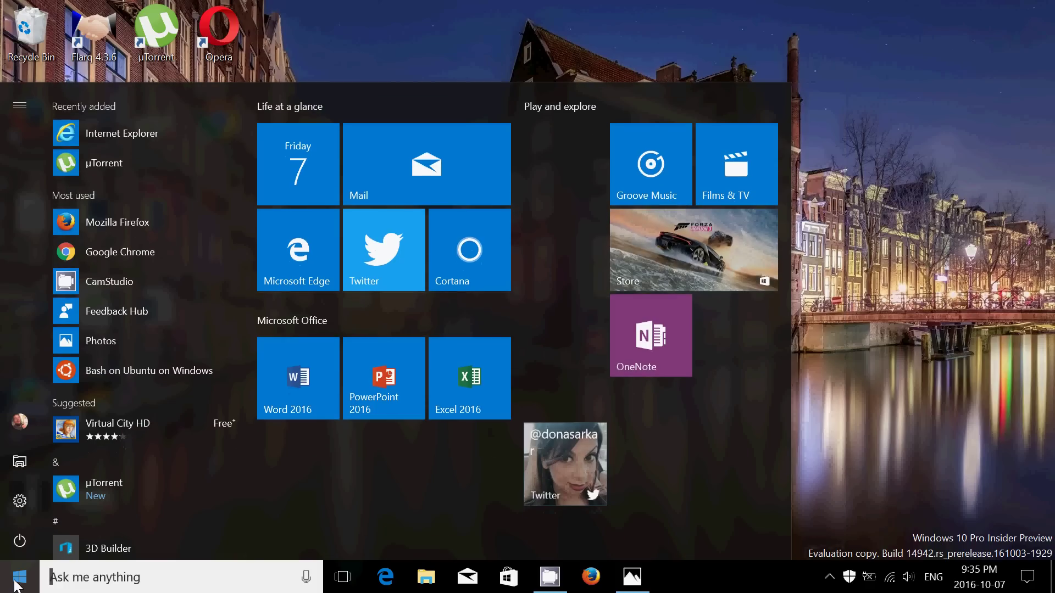
{"action": "scroll", "coordinate": [130, 213], "scroll_direction": "down", "scroll_amount": 10}
{"action": "scroll", "coordinate": [129, 213], "scroll_direction": "up", "scroll_amount": 15}
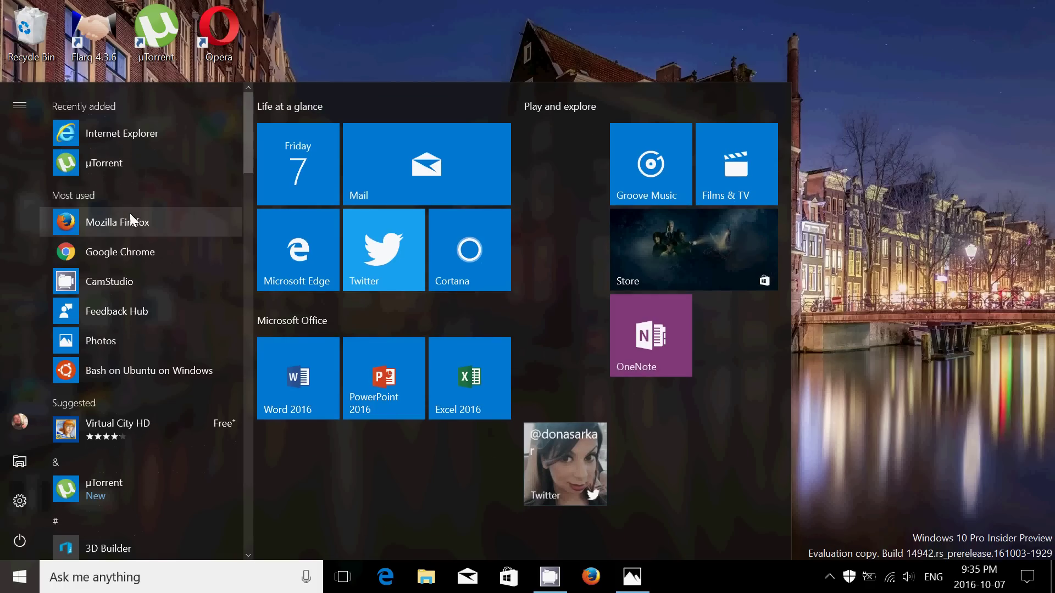
{"action": "left_click", "coordinate": [945, 228]}
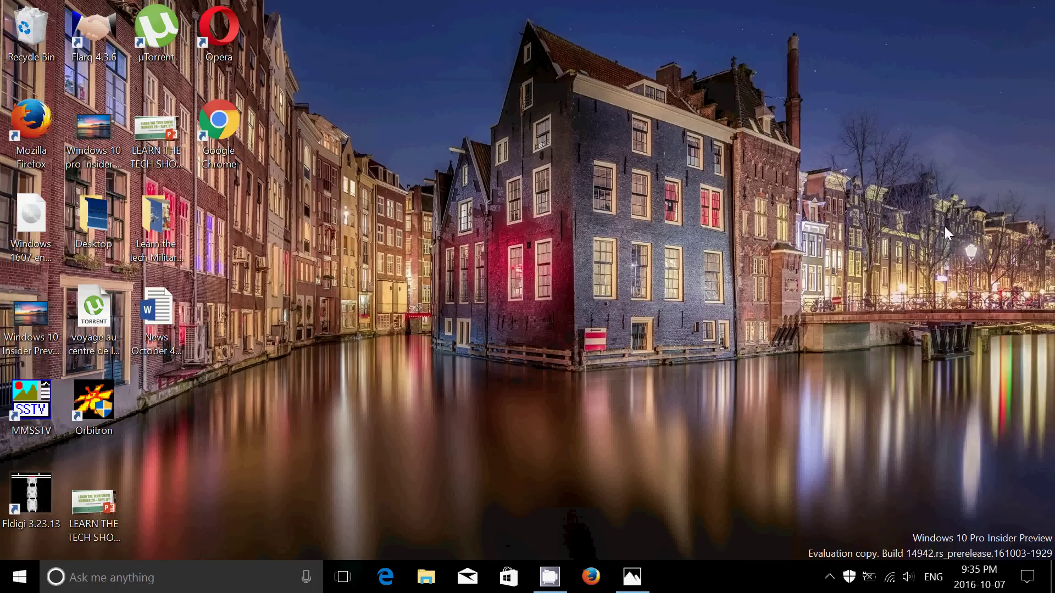
Step: Reach the Personalization > Start settings page from Action Center's All settings
{"action": "left_click", "coordinate": [1027, 577]}
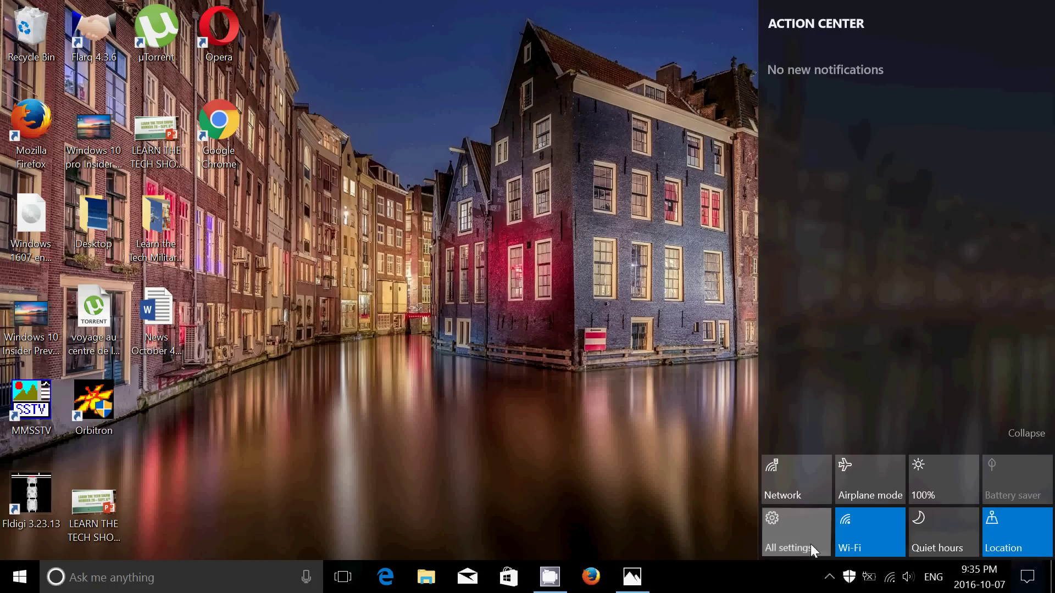
{"action": "left_click", "coordinate": [810, 543]}
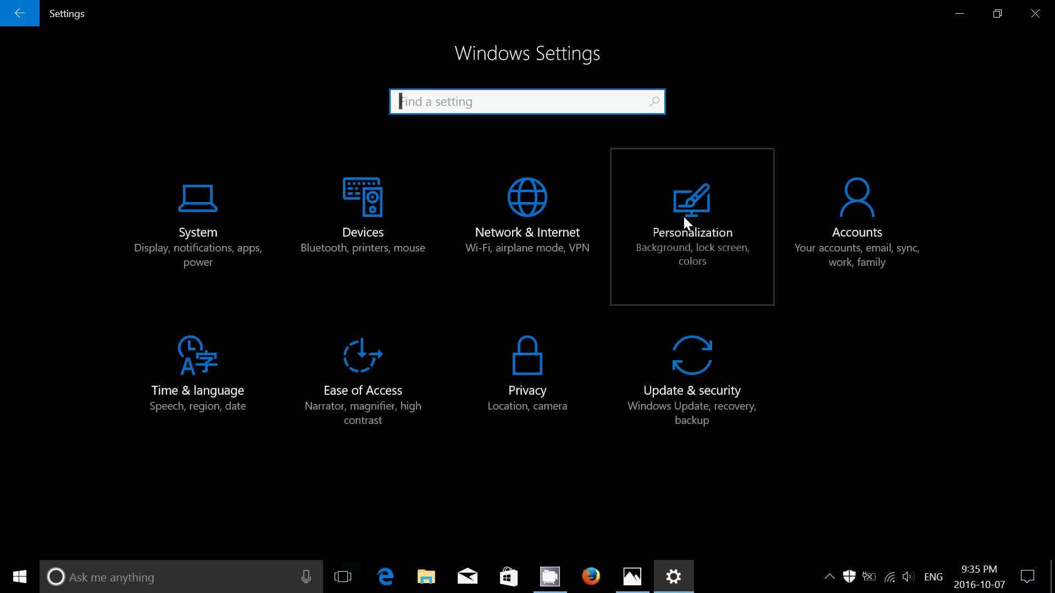
{"action": "left_click", "coordinate": [683, 217]}
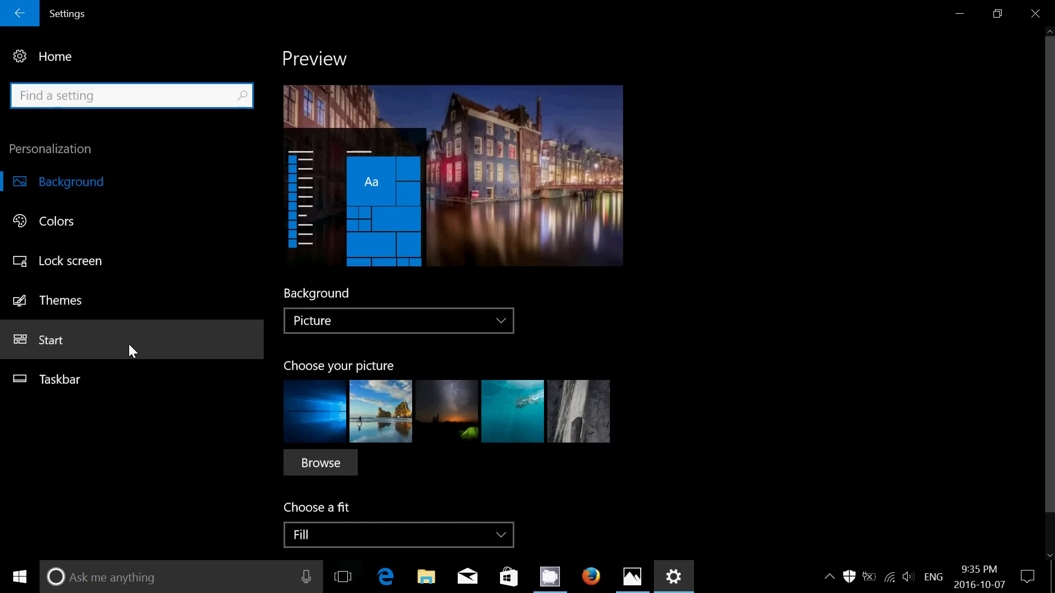
{"action": "left_click", "coordinate": [129, 343]}
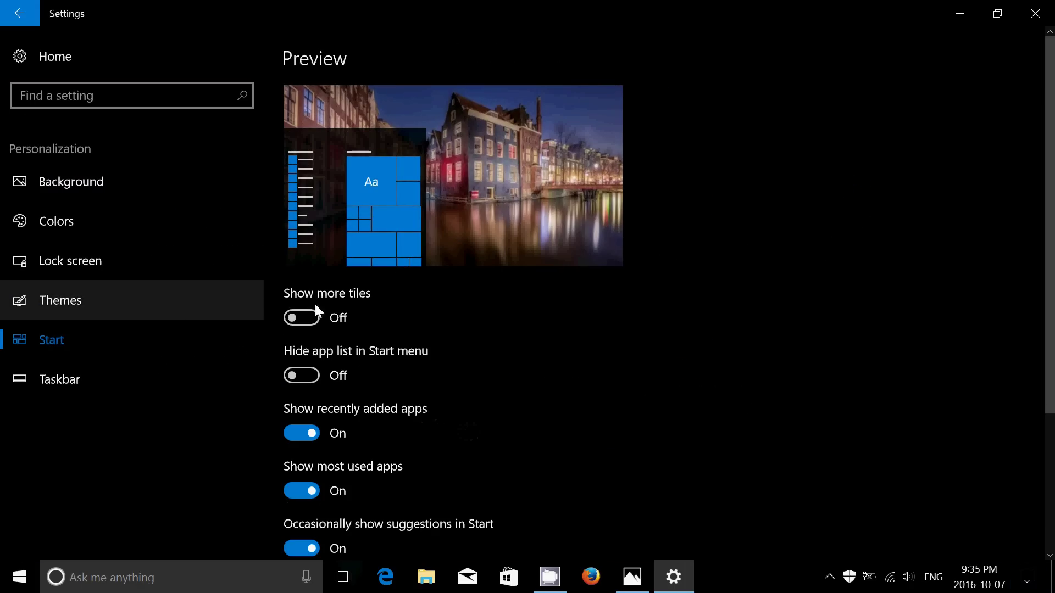
Step: Turn 'Hide app list in Start menu' on, check the Start menu, then switch it Off
{"action": "left_click", "coordinate": [314, 375]}
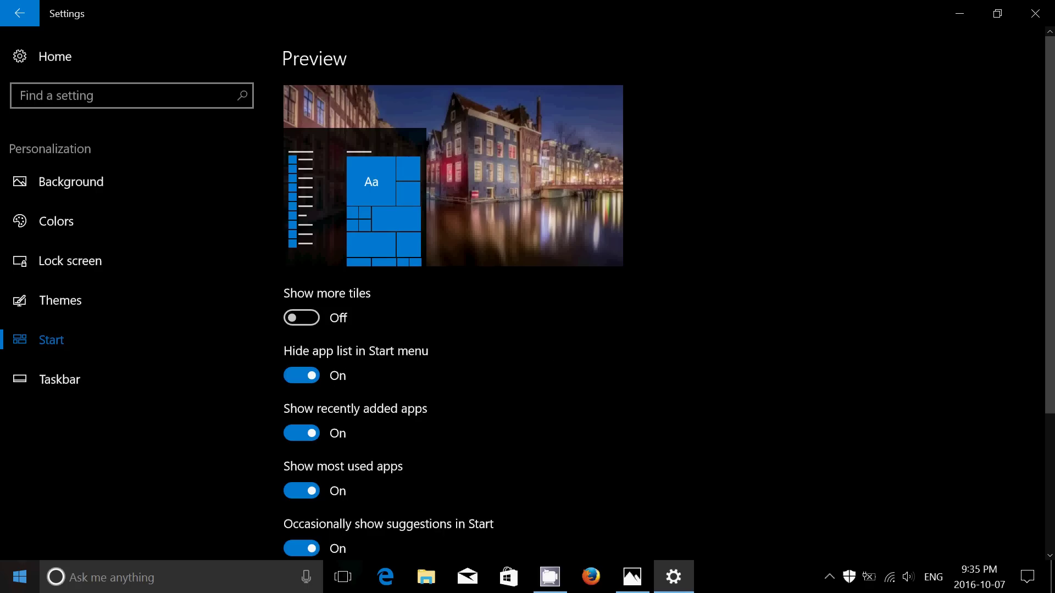
{"action": "left_click", "coordinate": [19, 588]}
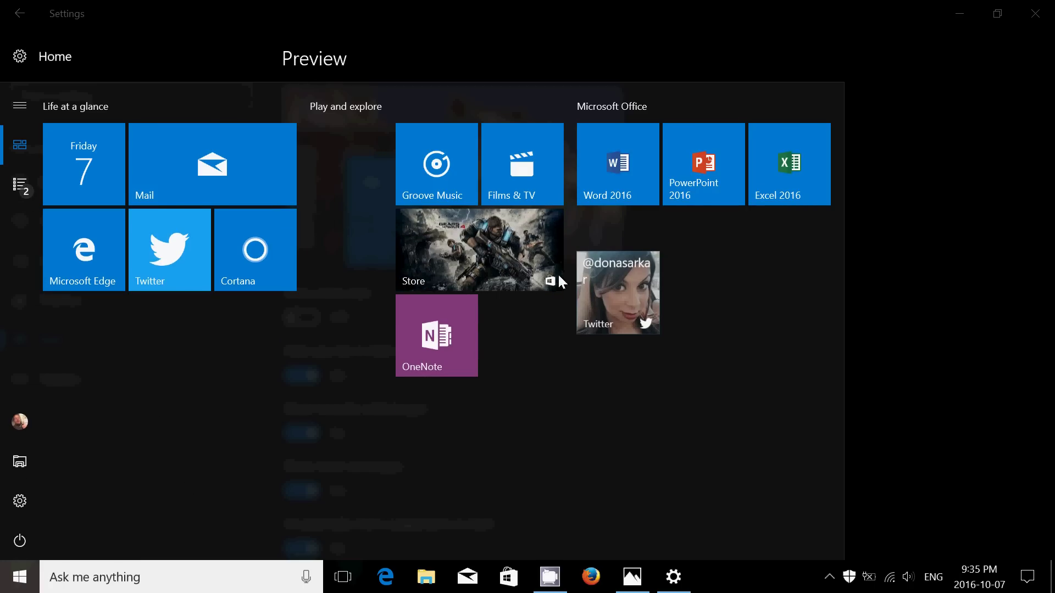
{"action": "left_click", "coordinate": [937, 280]}
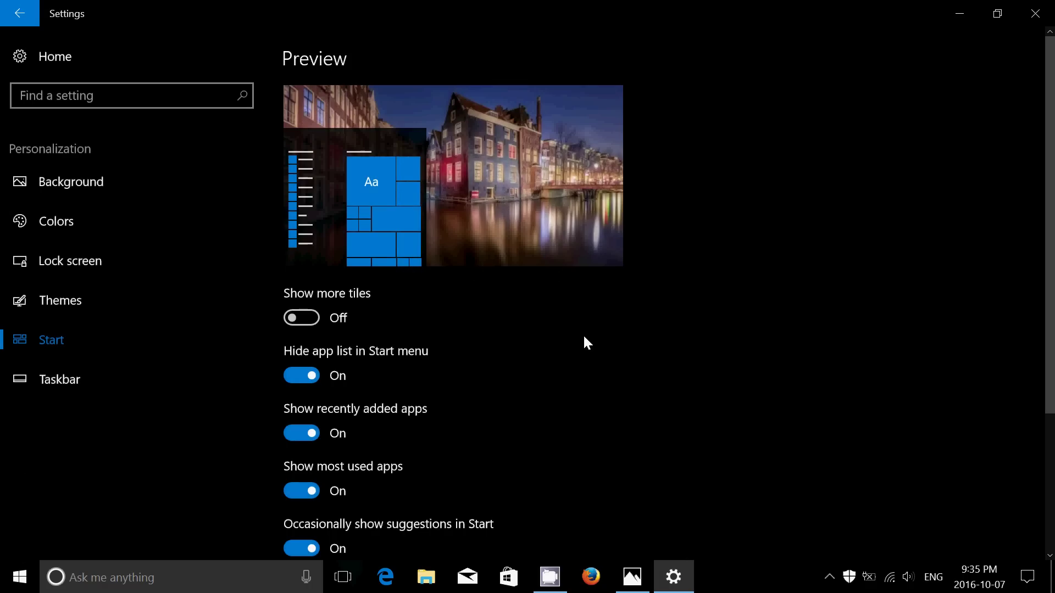
{"action": "left_click", "coordinate": [286, 378]}
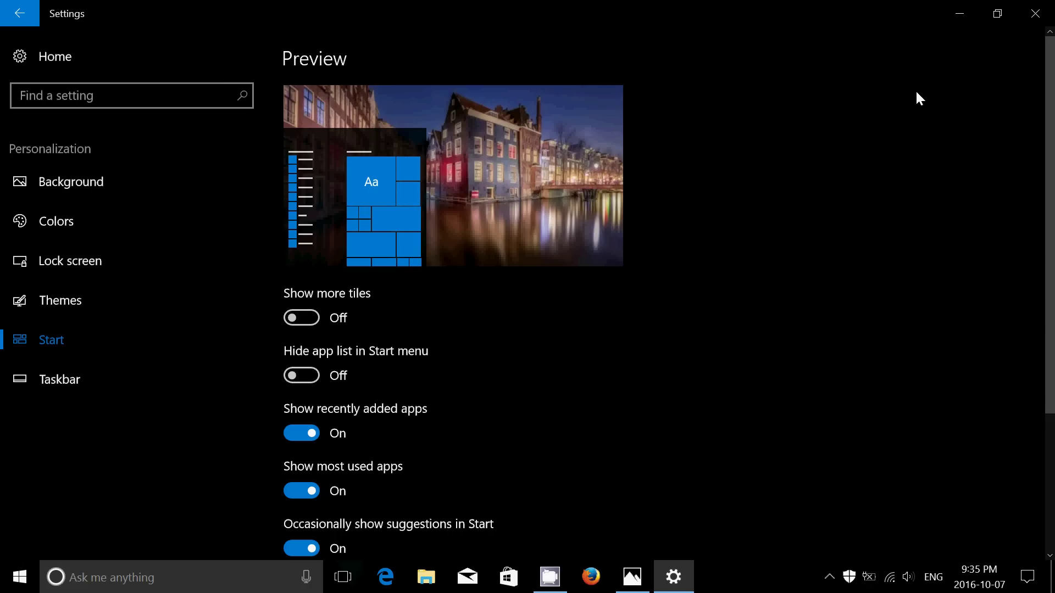
{"action": "left_click", "coordinate": [1035, 13]}
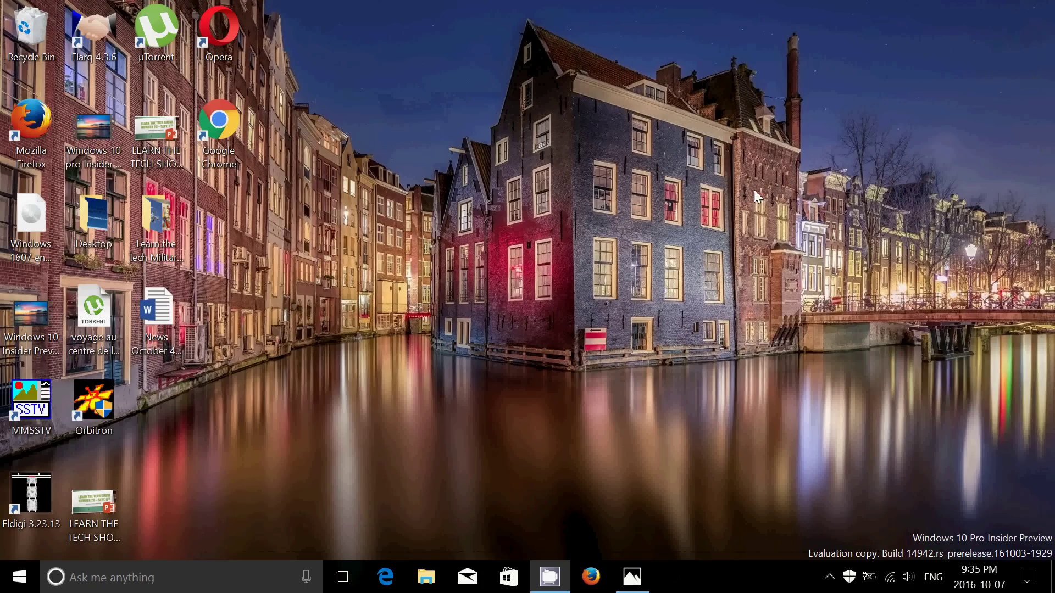
{"action": "left_click", "coordinate": [632, 576]}
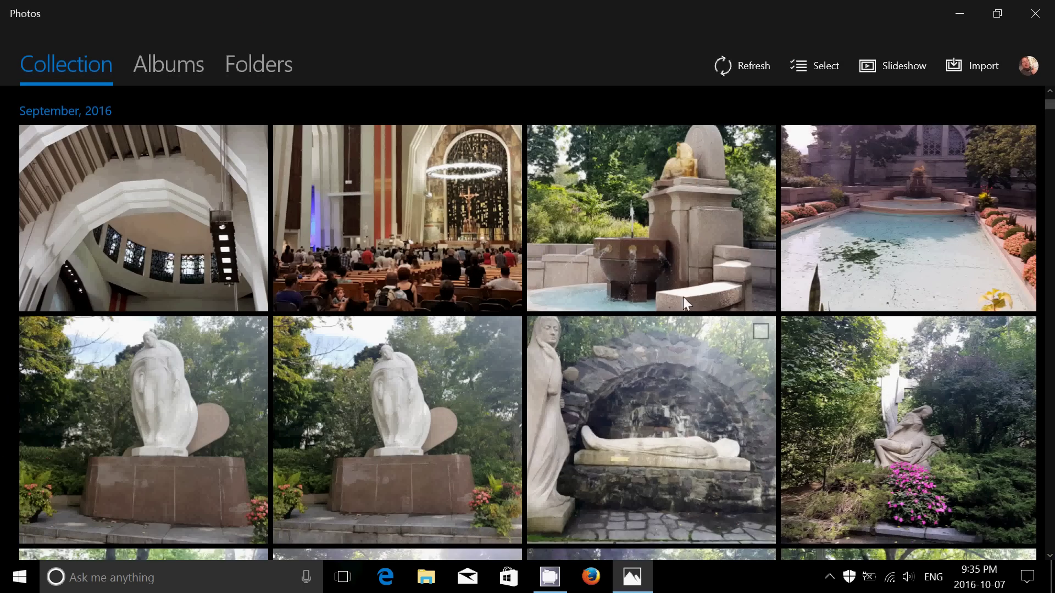
{"action": "scroll", "coordinate": [855, 266], "scroll_direction": "down", "scroll_amount": 1}
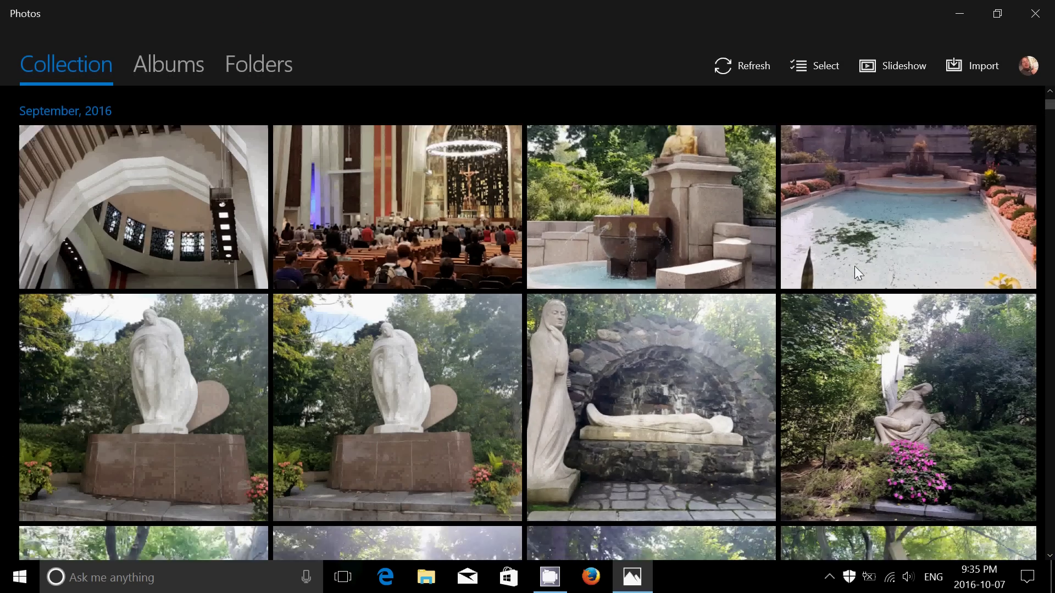
{"action": "scroll", "coordinate": [855, 266], "scroll_direction": "down", "scroll_amount": 5}
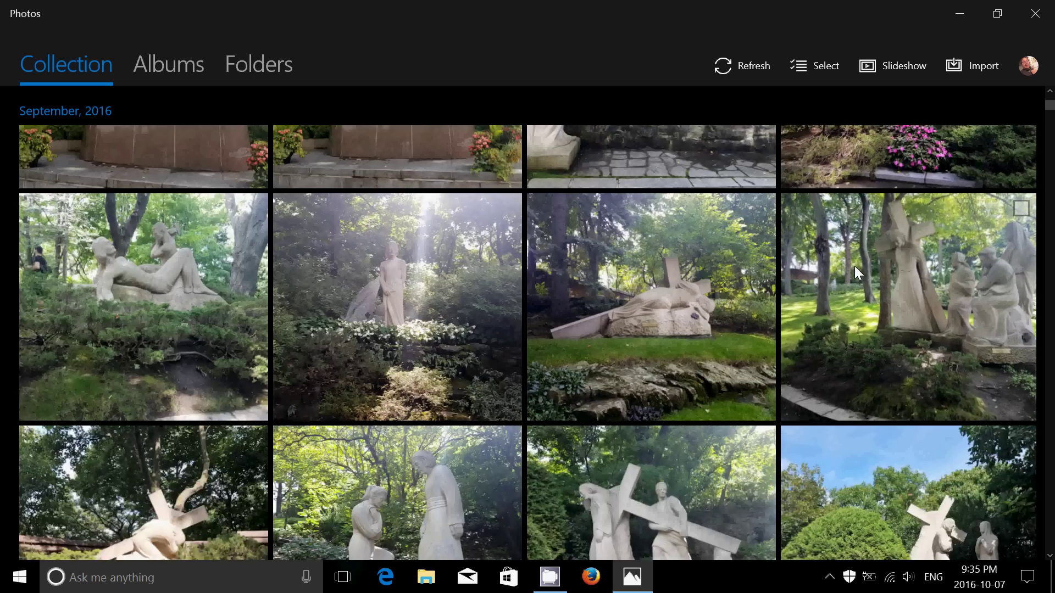
{"action": "scroll", "coordinate": [854, 265], "scroll_direction": "up", "scroll_amount": 1}
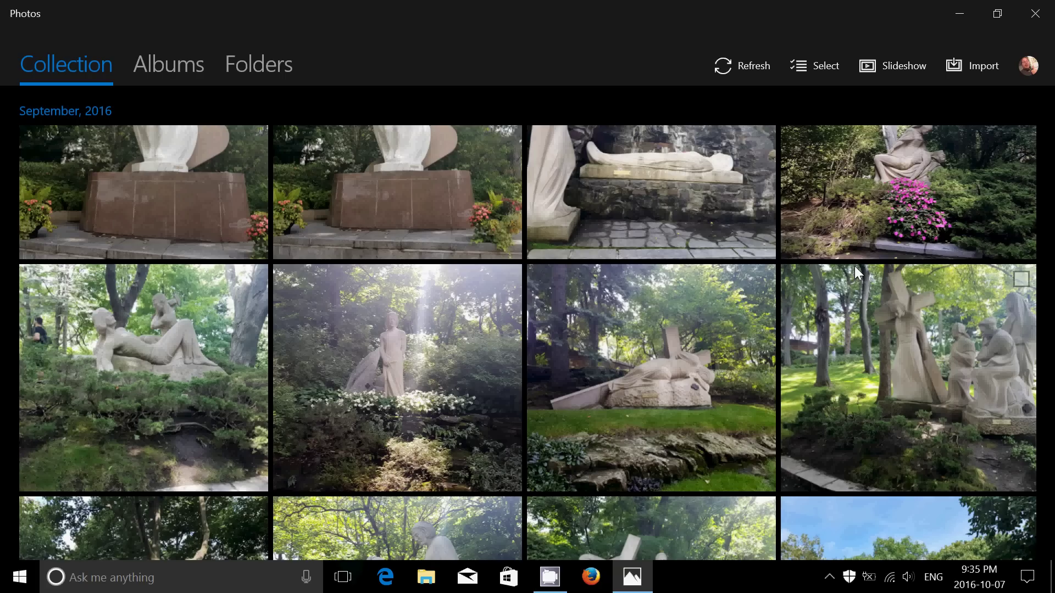
{"action": "scroll", "coordinate": [855, 265], "scroll_direction": "down", "scroll_amount": 1}
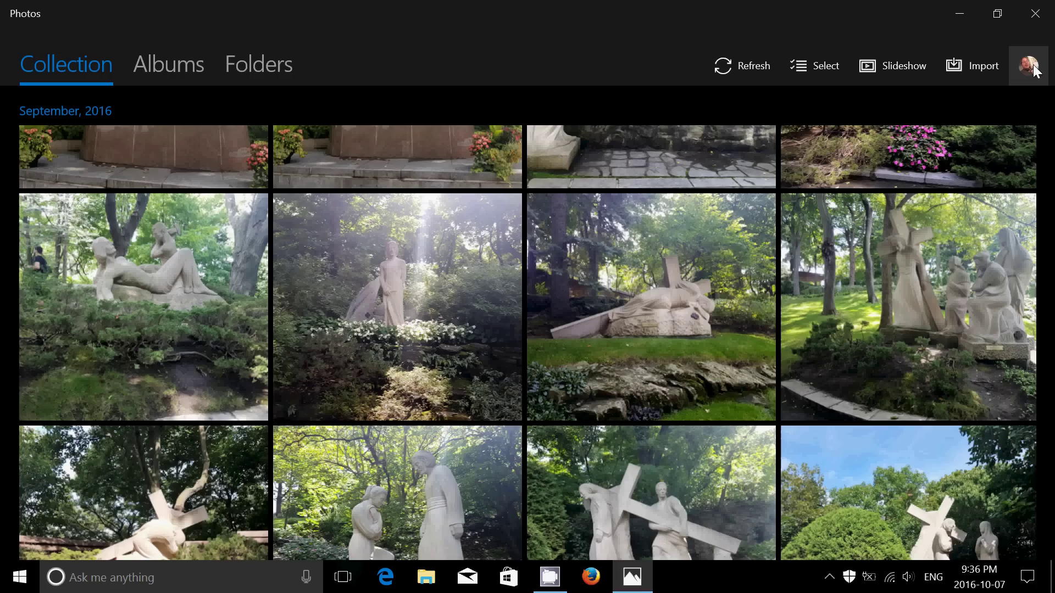
{"action": "mouse_move", "coordinate": [658, 206]}
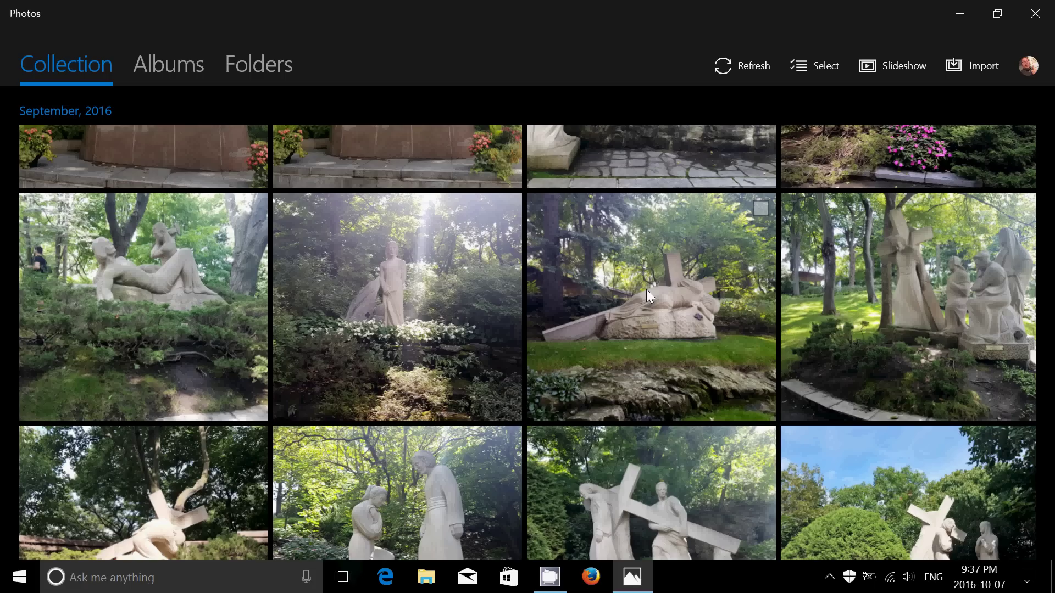
{"action": "left_click", "coordinate": [650, 319]}
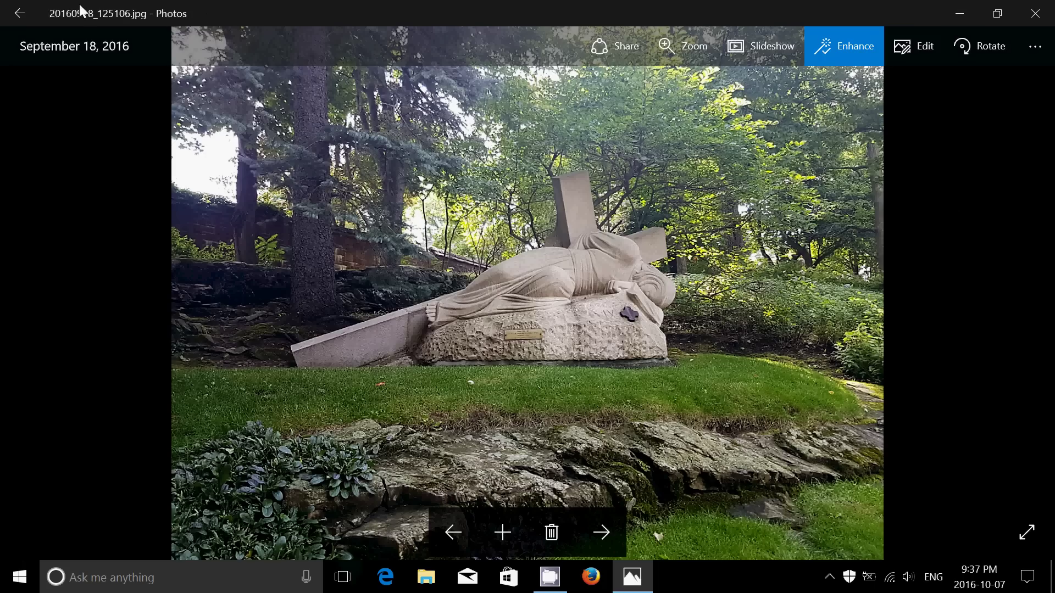
{"action": "left_click", "coordinate": [20, 14]}
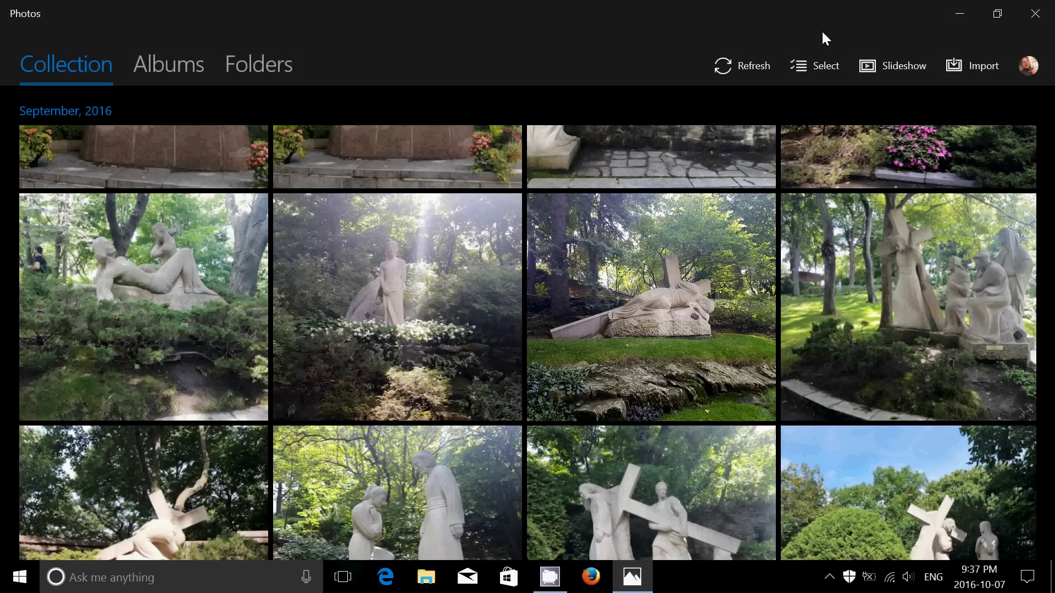
Step: Minimize the Photos window to reveal the canal-wallpaper desktop
{"action": "left_click", "coordinate": [962, 18]}
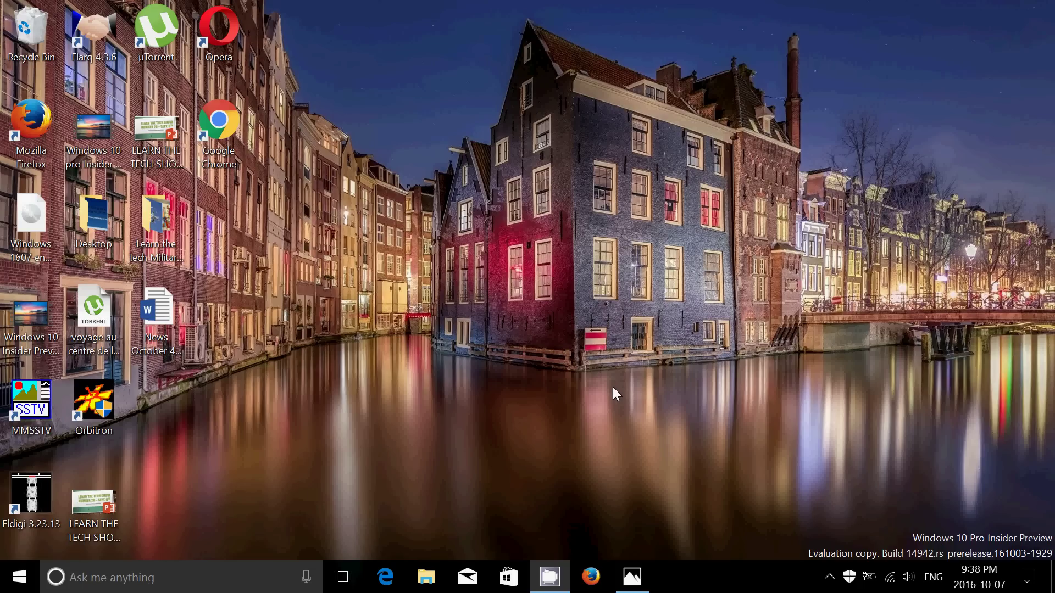
Step: Go to Settings' Update & security page from Action Center's All settings
{"action": "left_click", "coordinate": [1028, 576]}
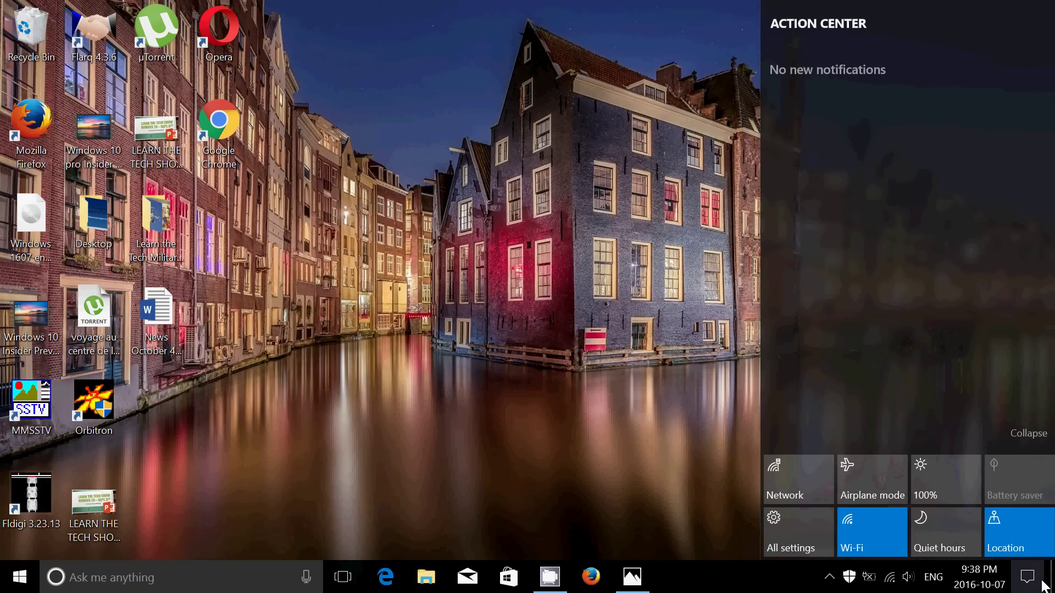
{"action": "left_click", "coordinate": [805, 532]}
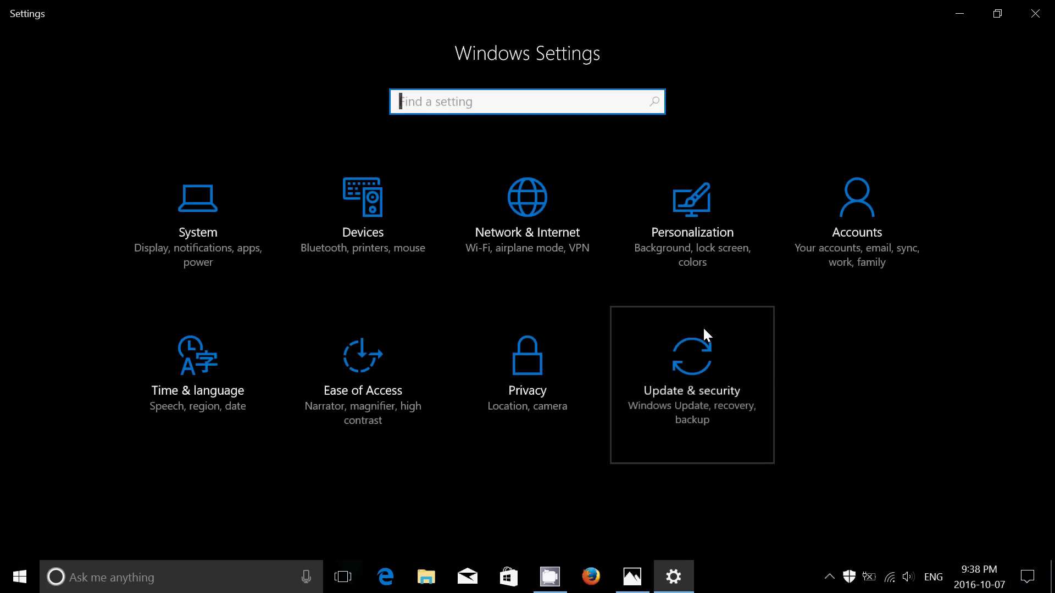
{"action": "left_click", "coordinate": [702, 326]}
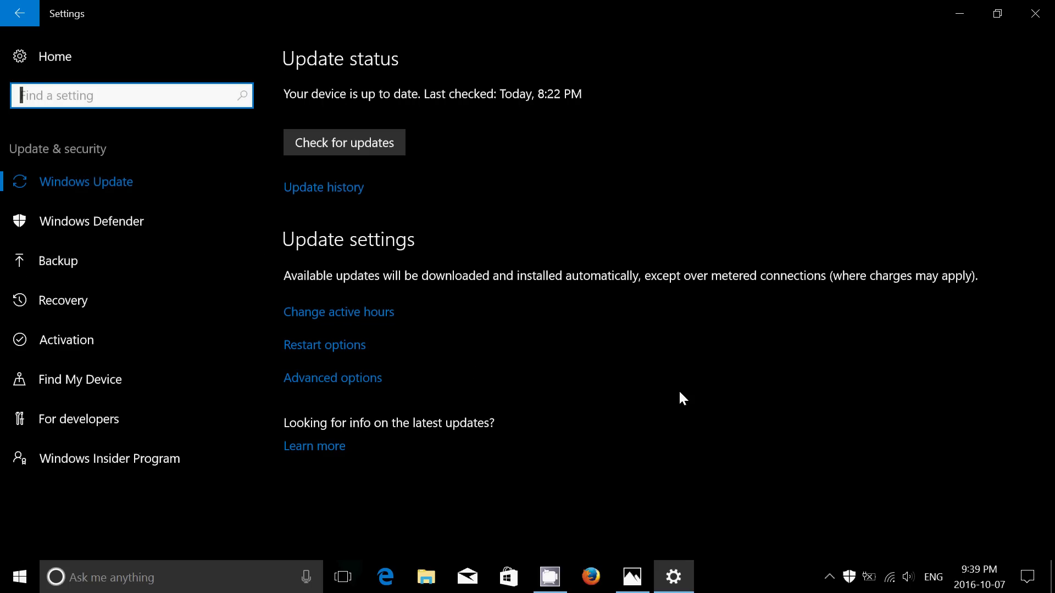
Step: Launch Task Manager from the taskbar, expand it to More details, and maximize it
{"action": "right_click", "coordinate": [751, 576]}
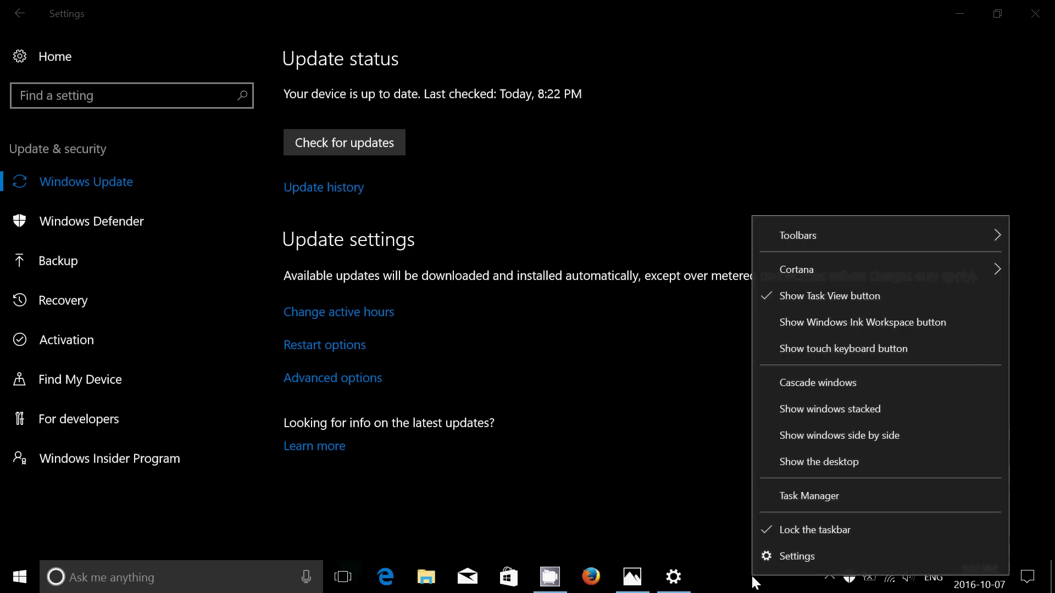
{"action": "left_click", "coordinate": [789, 496]}
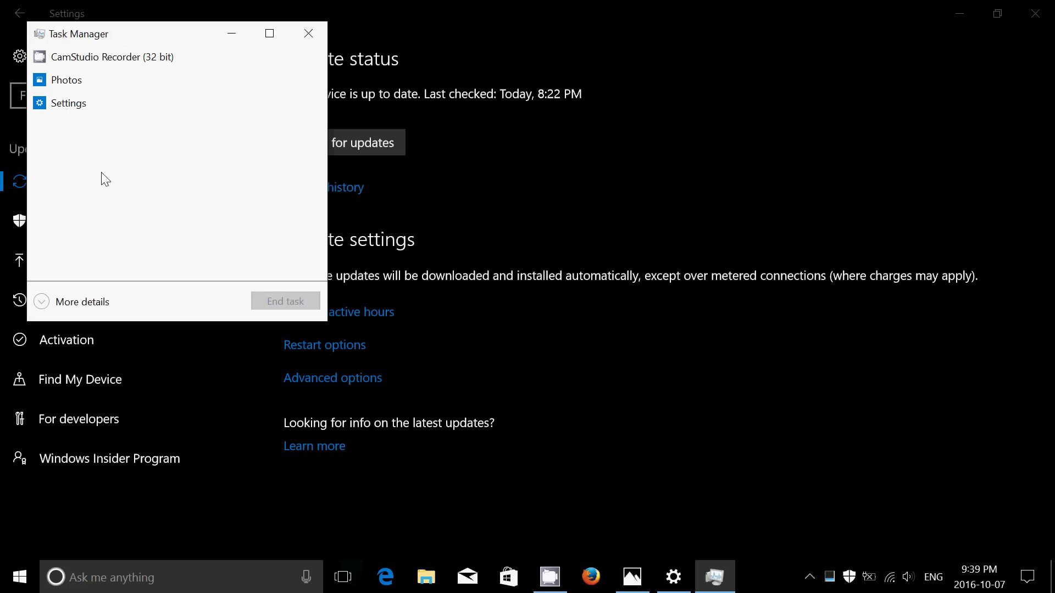
{"action": "left_click", "coordinate": [49, 303]}
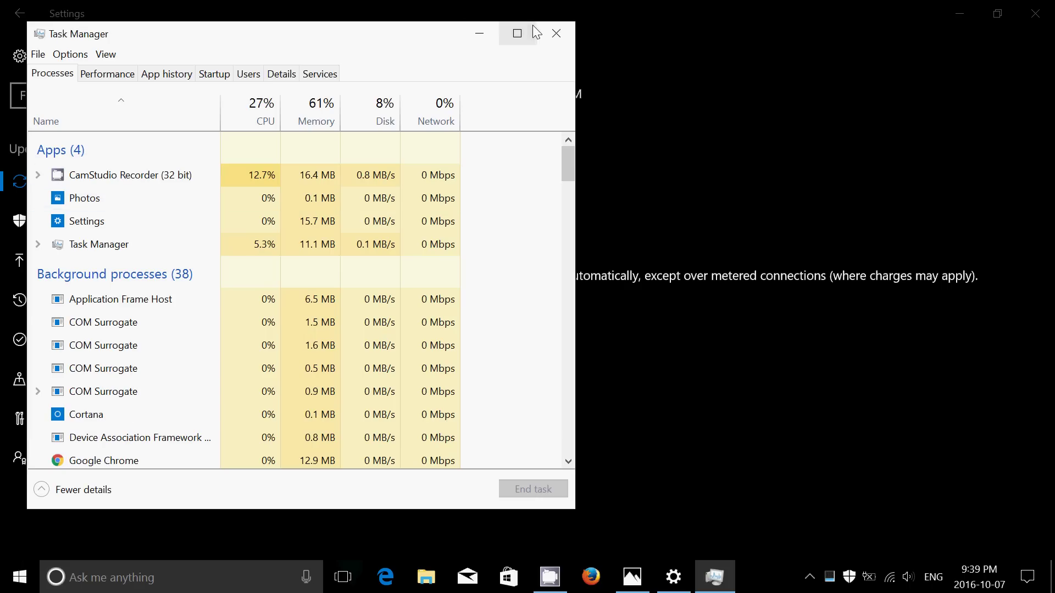
{"action": "left_click", "coordinate": [517, 33]}
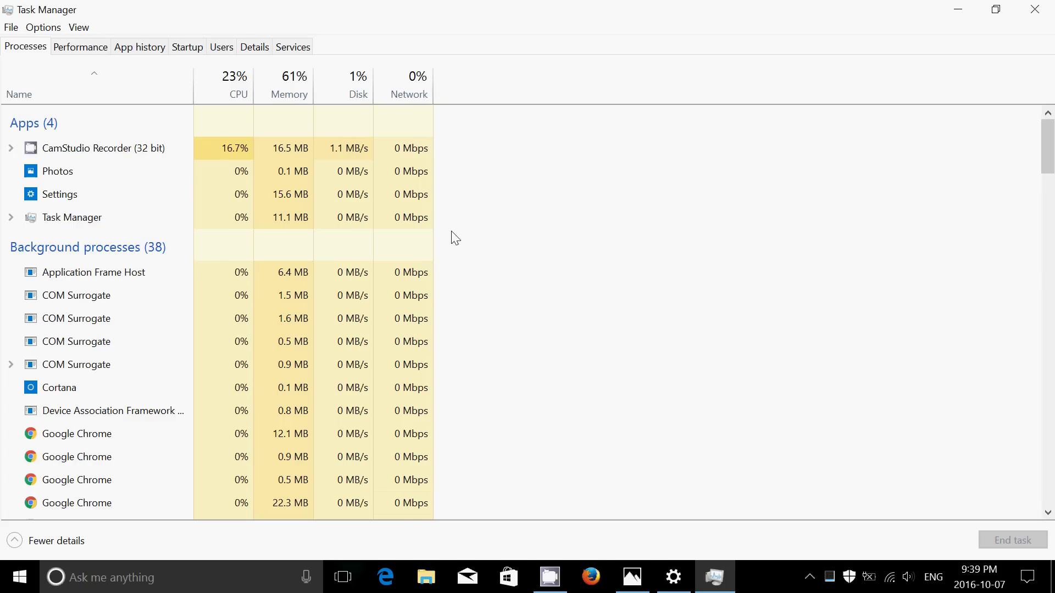
Step: Scroll up and down through the Processes tab's apps and background processes
{"action": "scroll", "coordinate": [517, 253], "scroll_direction": "down", "scroll_amount": 3}
{"action": "scroll", "coordinate": [516, 252], "scroll_direction": "down", "scroll_amount": 15}
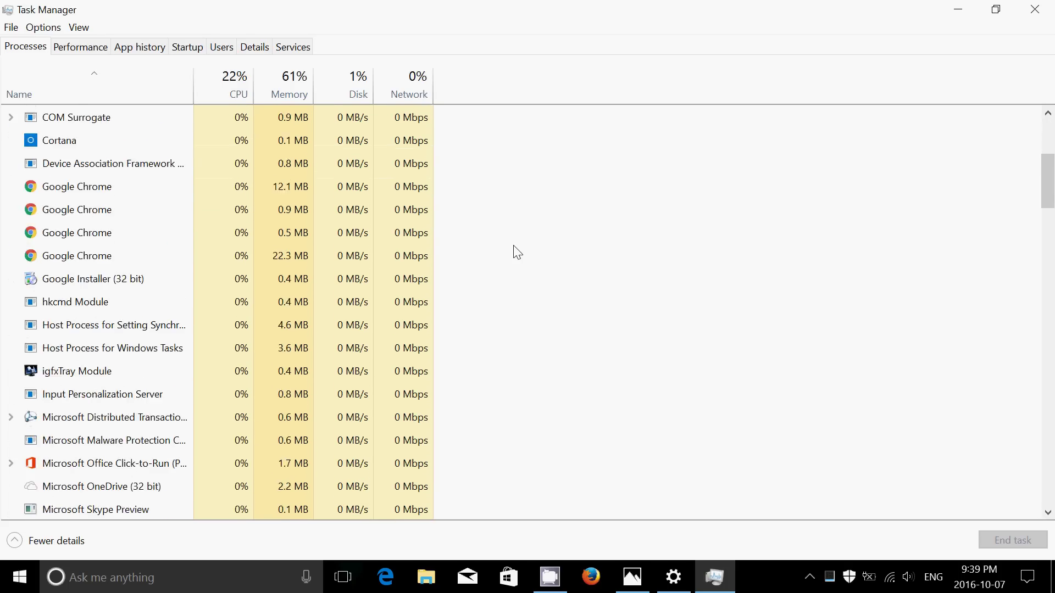
{"action": "scroll", "coordinate": [517, 252], "scroll_direction": "down", "scroll_amount": 8}
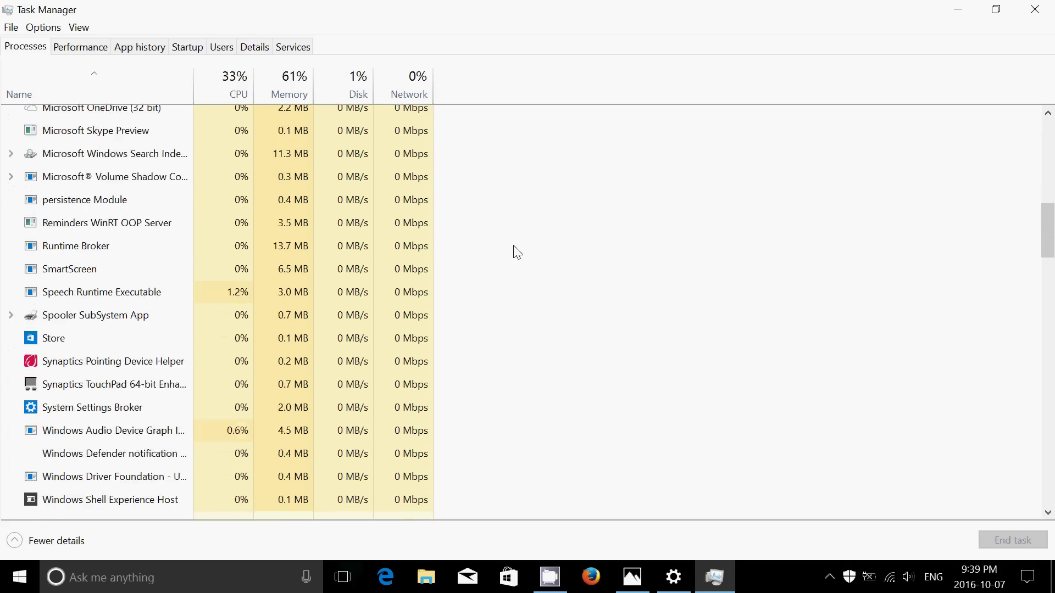
{"action": "scroll", "coordinate": [517, 253], "scroll_direction": "up", "scroll_amount": 12}
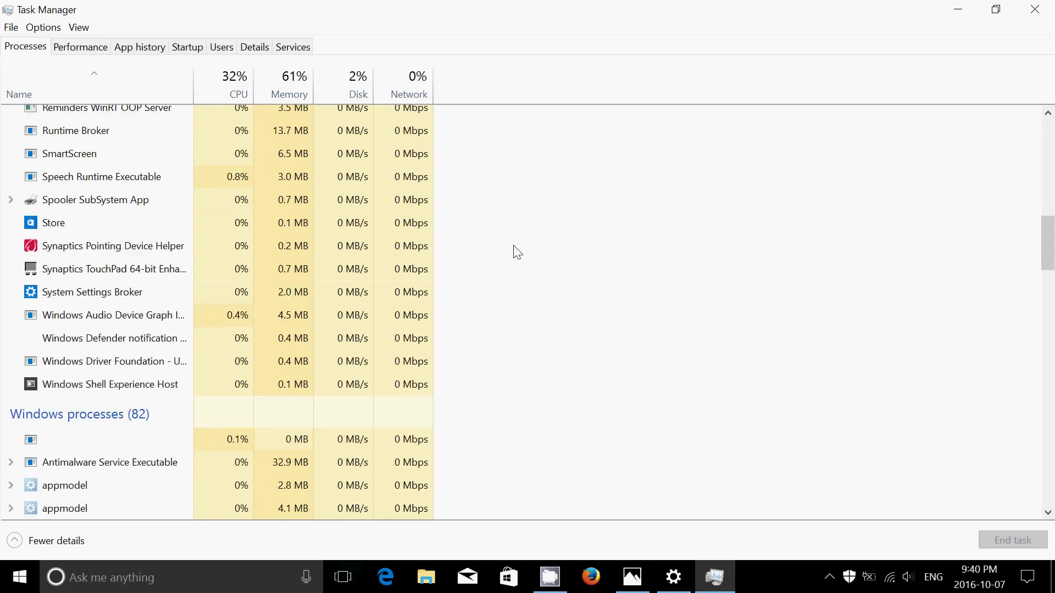
{"action": "scroll", "coordinate": [517, 252], "scroll_direction": "up", "scroll_amount": 1}
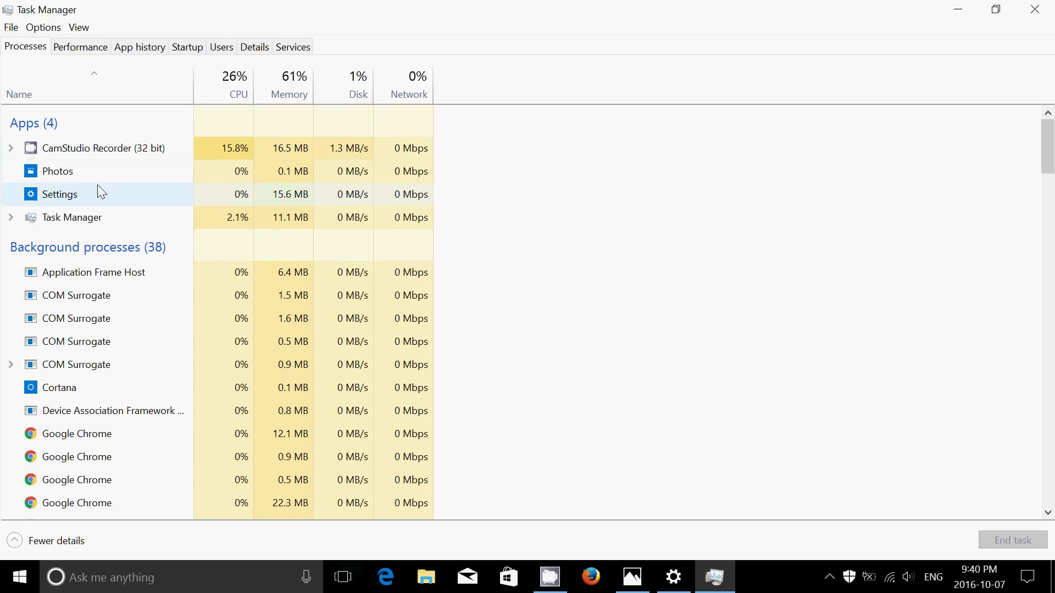
{"action": "scroll", "coordinate": [99, 190], "scroll_direction": "down", "scroll_amount": 1}
{"action": "scroll", "coordinate": [100, 190], "scroll_direction": "down", "scroll_amount": 8}
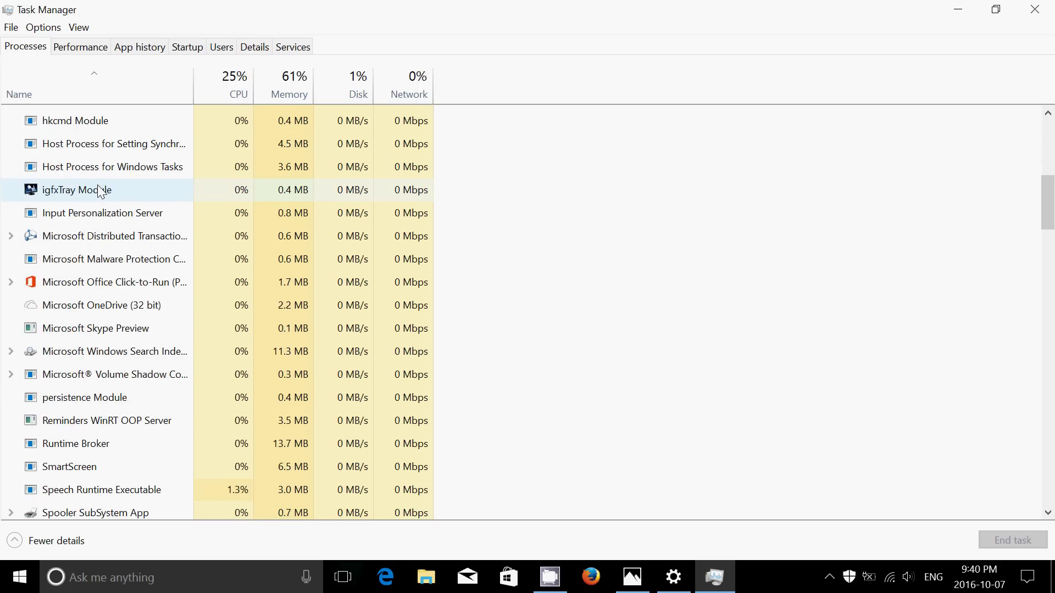
{"action": "scroll", "coordinate": [99, 190], "scroll_direction": "down", "scroll_amount": 5}
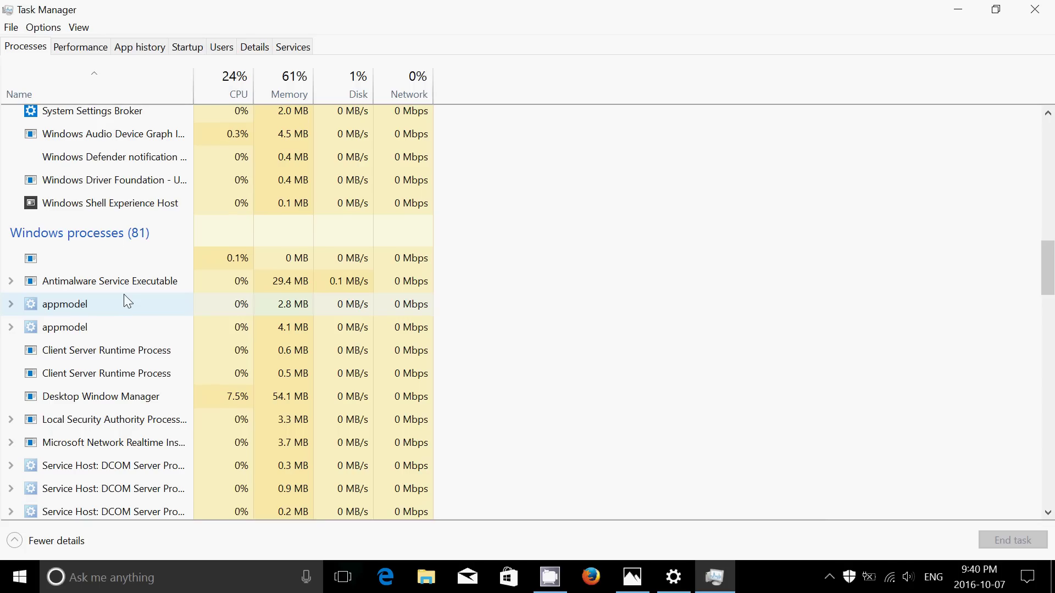
{"action": "scroll", "coordinate": [246, 274], "scroll_direction": "up", "scroll_amount": 6}
{"action": "scroll", "coordinate": [246, 274], "scroll_direction": "up", "scroll_amount": 8}
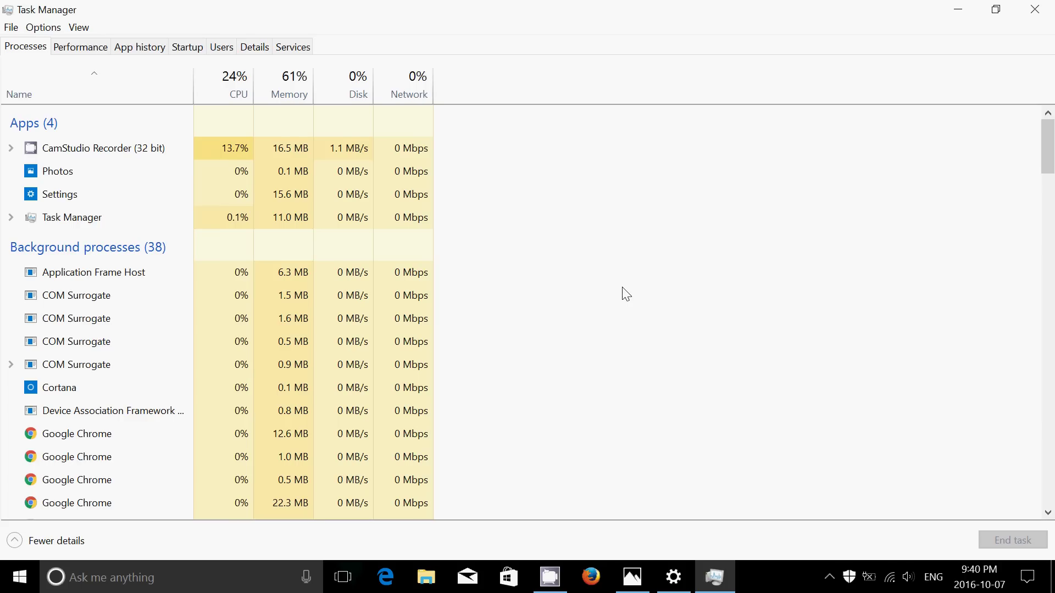
Step: Expand COM Surrogate, select its COM+ System Application child, and scroll further down
{"action": "left_click", "coordinate": [190, 364]}
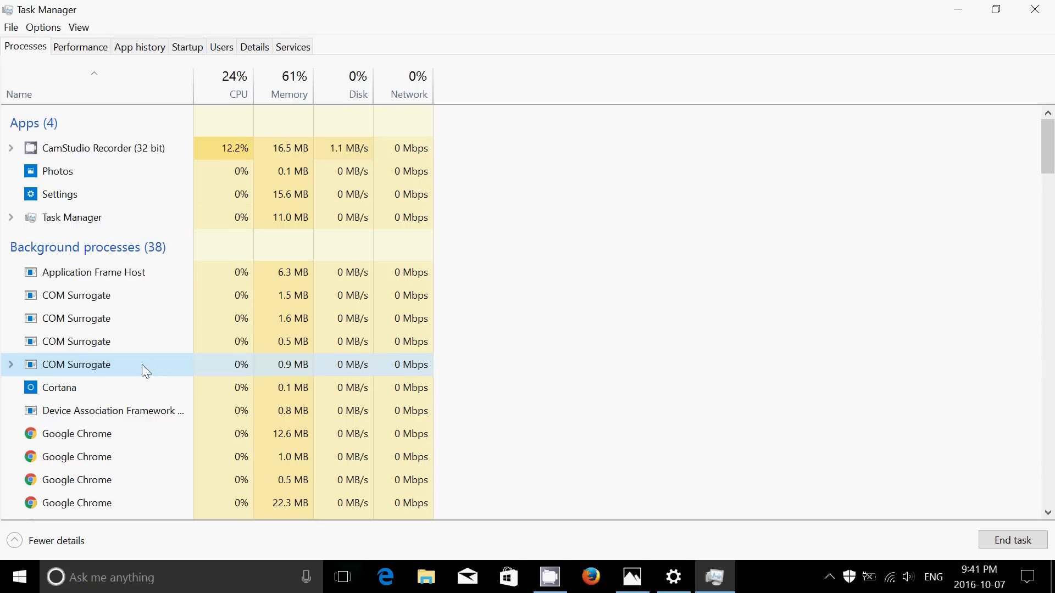
{"action": "left_click", "coordinate": [12, 364]}
{"action": "left_click", "coordinate": [82, 390]}
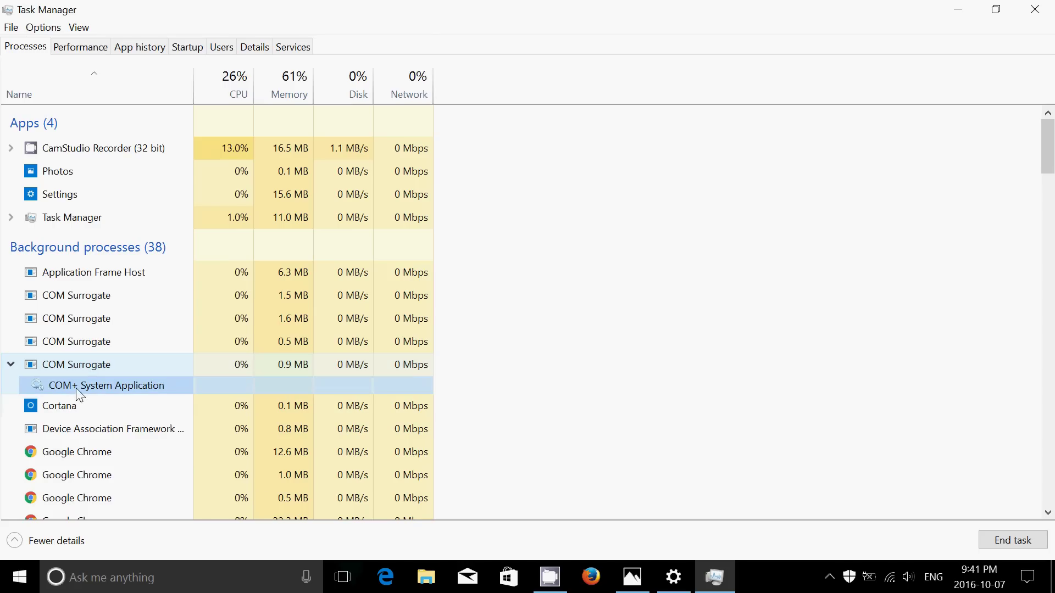
{"action": "scroll", "coordinate": [598, 372], "scroll_direction": "down", "scroll_amount": 2}
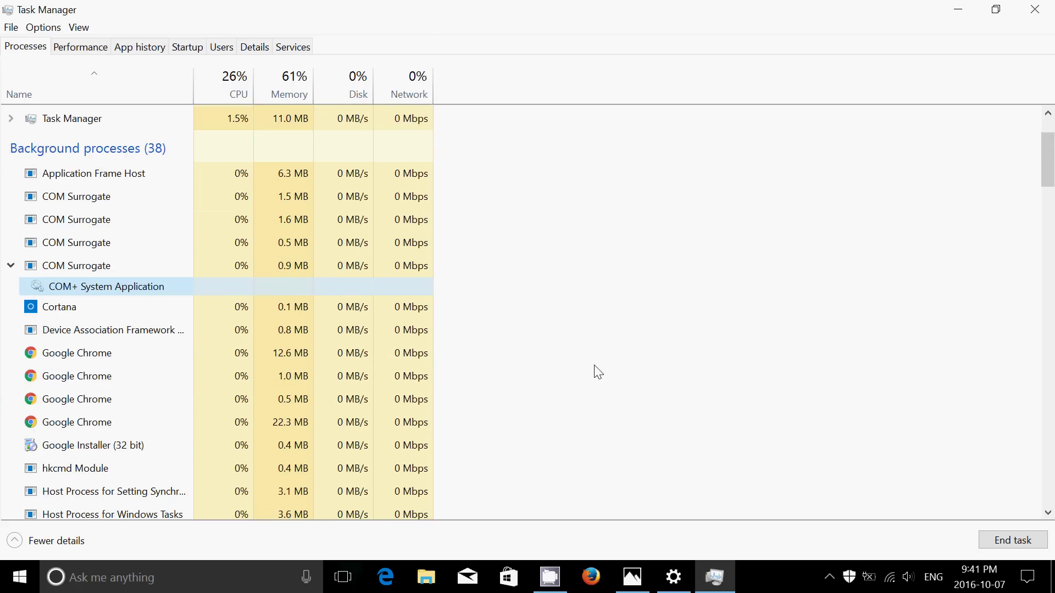
{"action": "scroll", "coordinate": [599, 372], "scroll_direction": "down", "scroll_amount": 5}
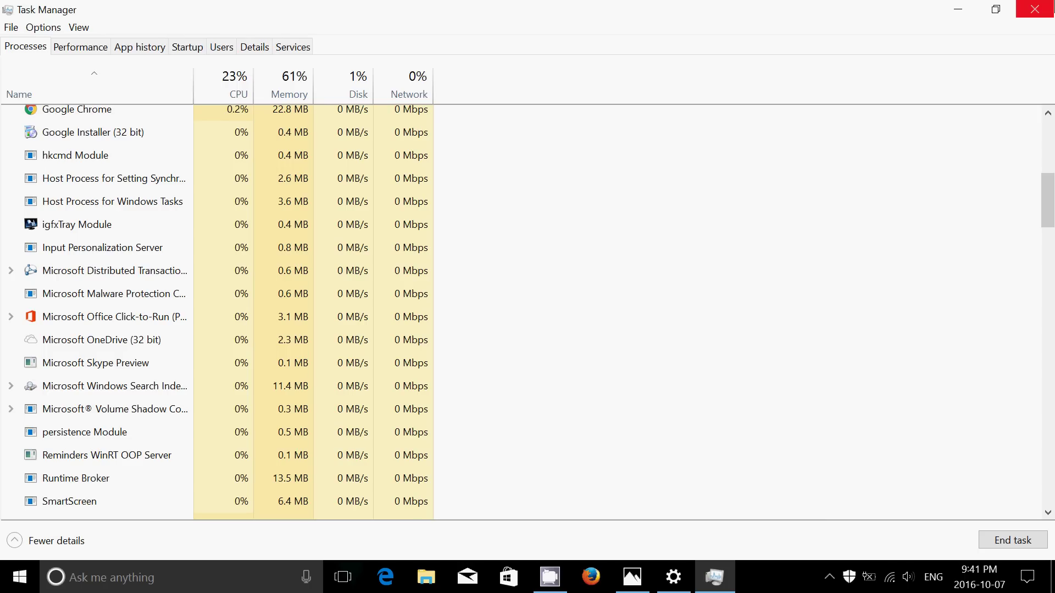
Step: Close Task Manager, open Change active hours, and browse start times without changing 8:00 AM
{"action": "left_click", "coordinate": [1040, 15]}
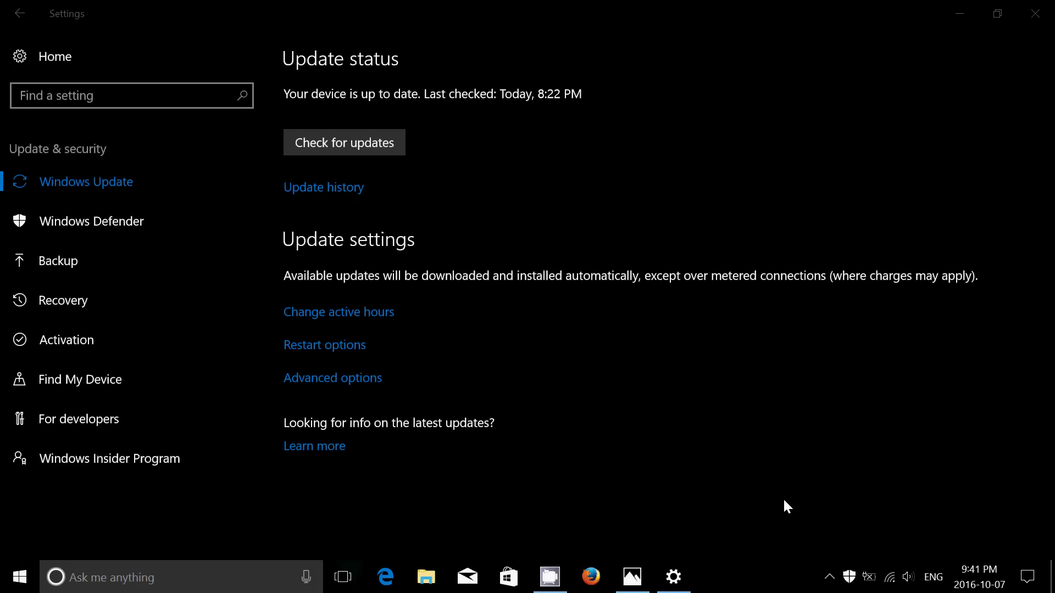
{"action": "left_click", "coordinate": [341, 315]}
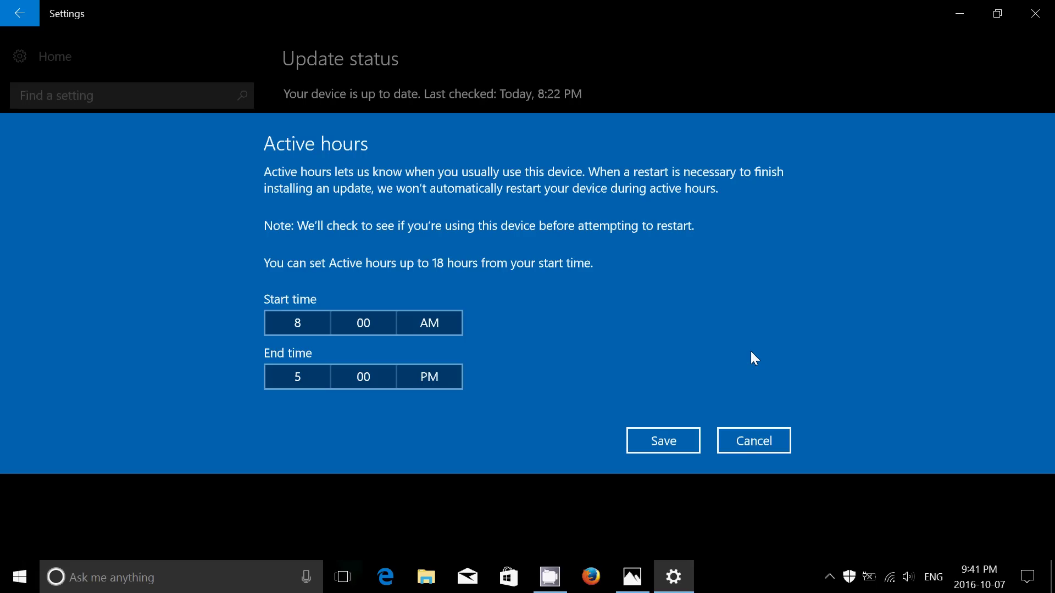
{"action": "left_click", "coordinate": [286, 320]}
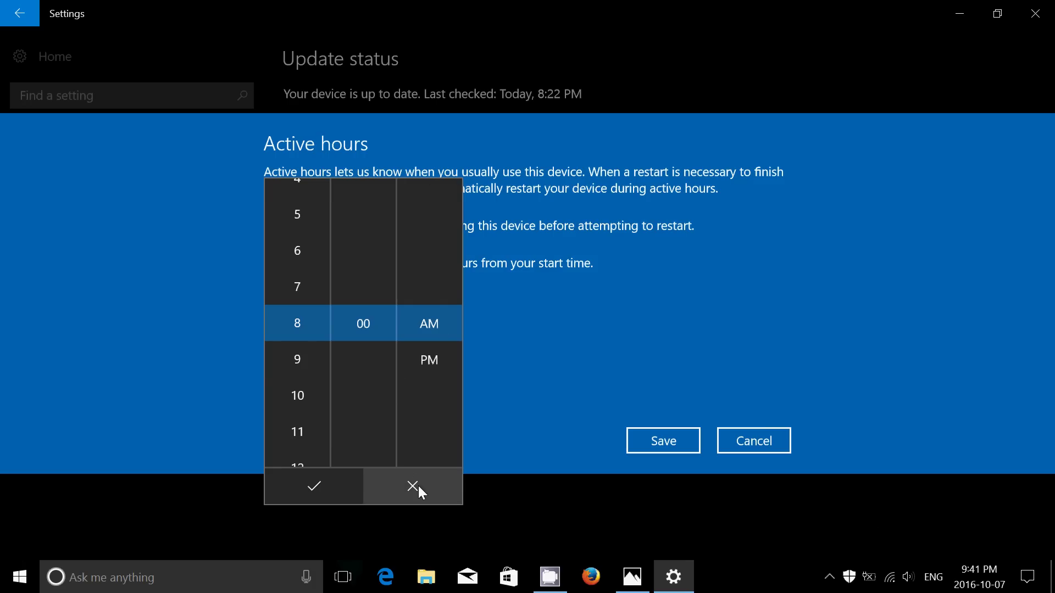
{"action": "scroll", "coordinate": [305, 320], "scroll_direction": "down", "scroll_amount": 10}
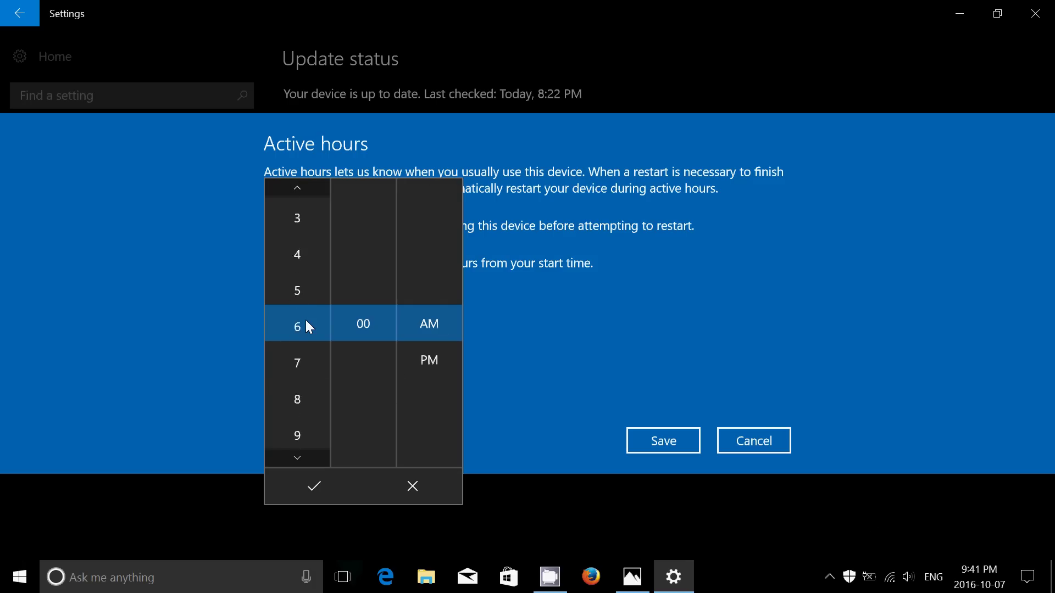
{"action": "scroll", "coordinate": [305, 320], "scroll_direction": "down", "scroll_amount": 8}
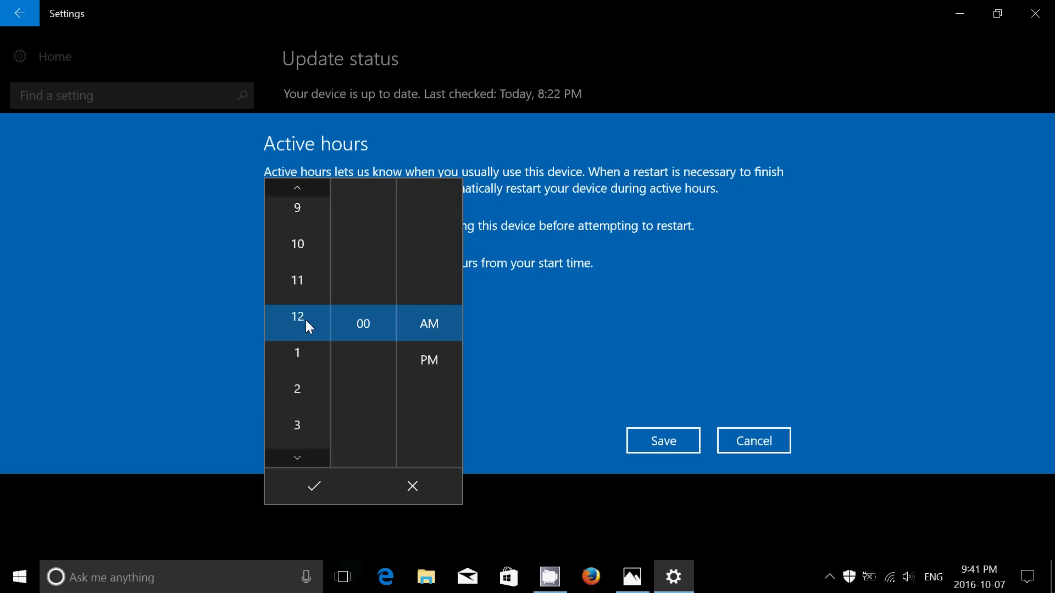
{"action": "left_click", "coordinate": [416, 485]}
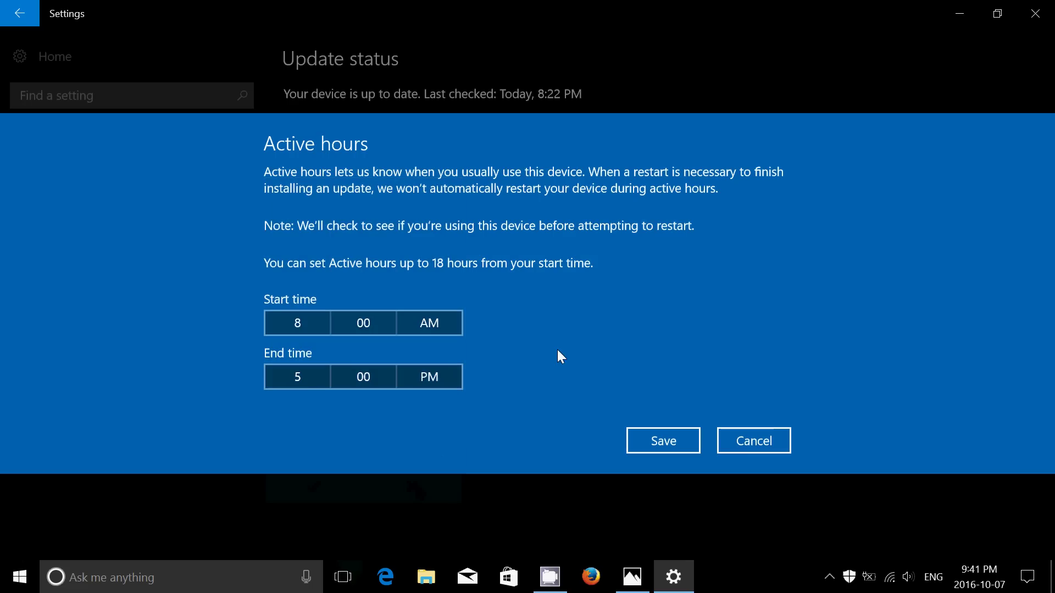
Step: Cancel the Active hours dialog twice, keeping 8:00 AM to 5:00 PM unchanged
{"action": "left_click", "coordinate": [757, 443]}
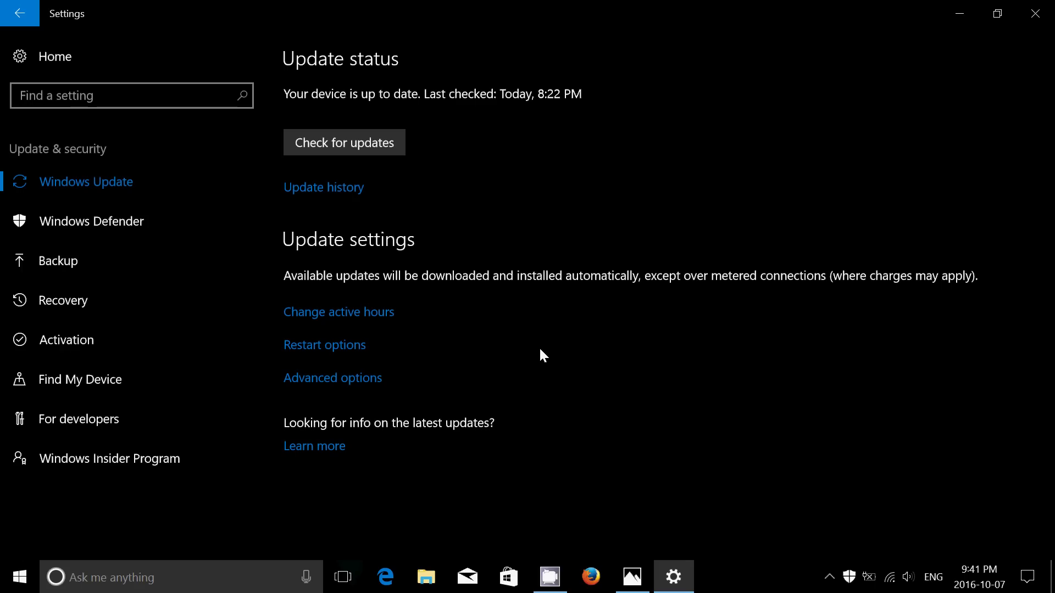
{"action": "left_click", "coordinate": [376, 317]}
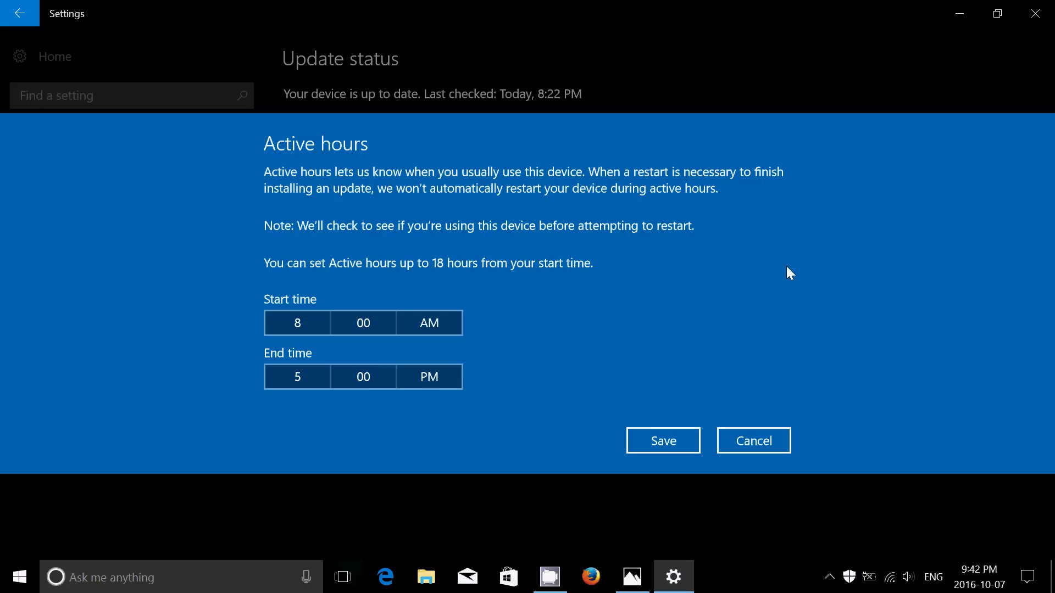
{"action": "left_click", "coordinate": [777, 437]}
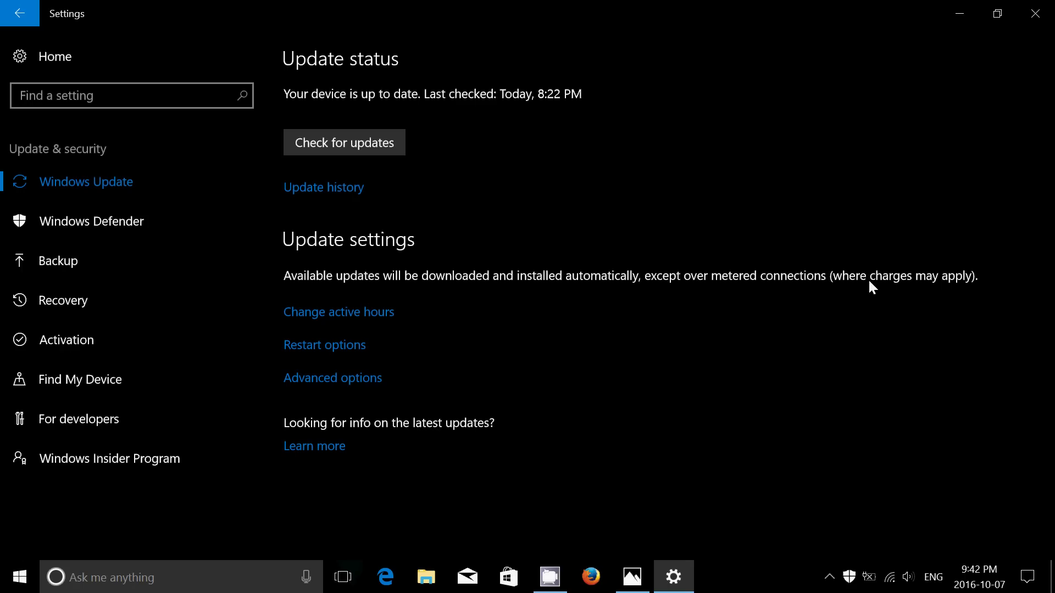
Step: Close the Windows Settings window
{"action": "left_click", "coordinate": [1035, 13]}
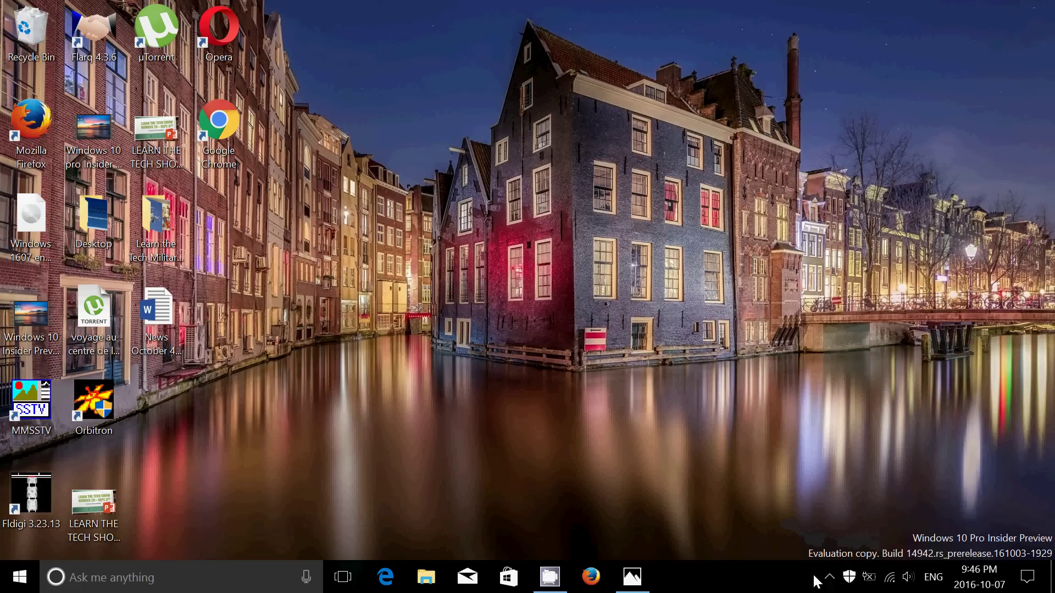
Step: Restore the CamStudio window from the hidden system tray icons
{"action": "left_click", "coordinate": [829, 586]}
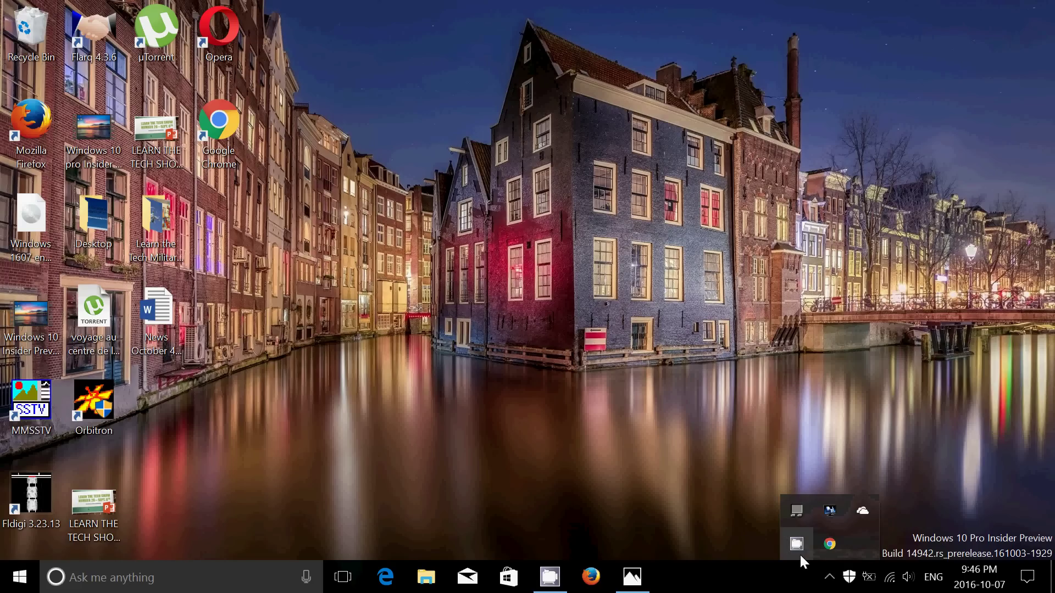
{"action": "left_click", "coordinate": [798, 545]}
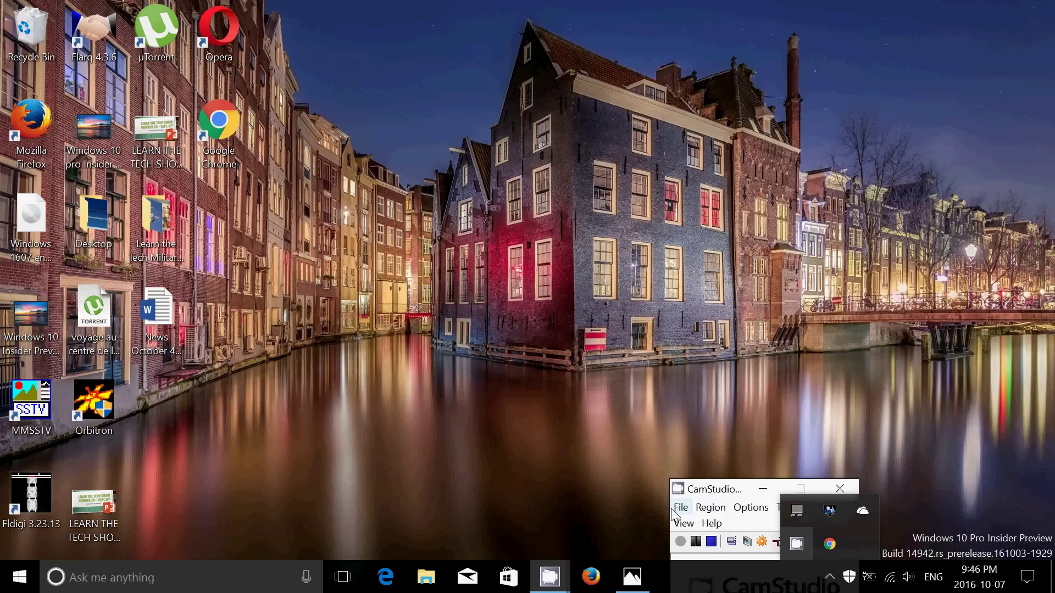